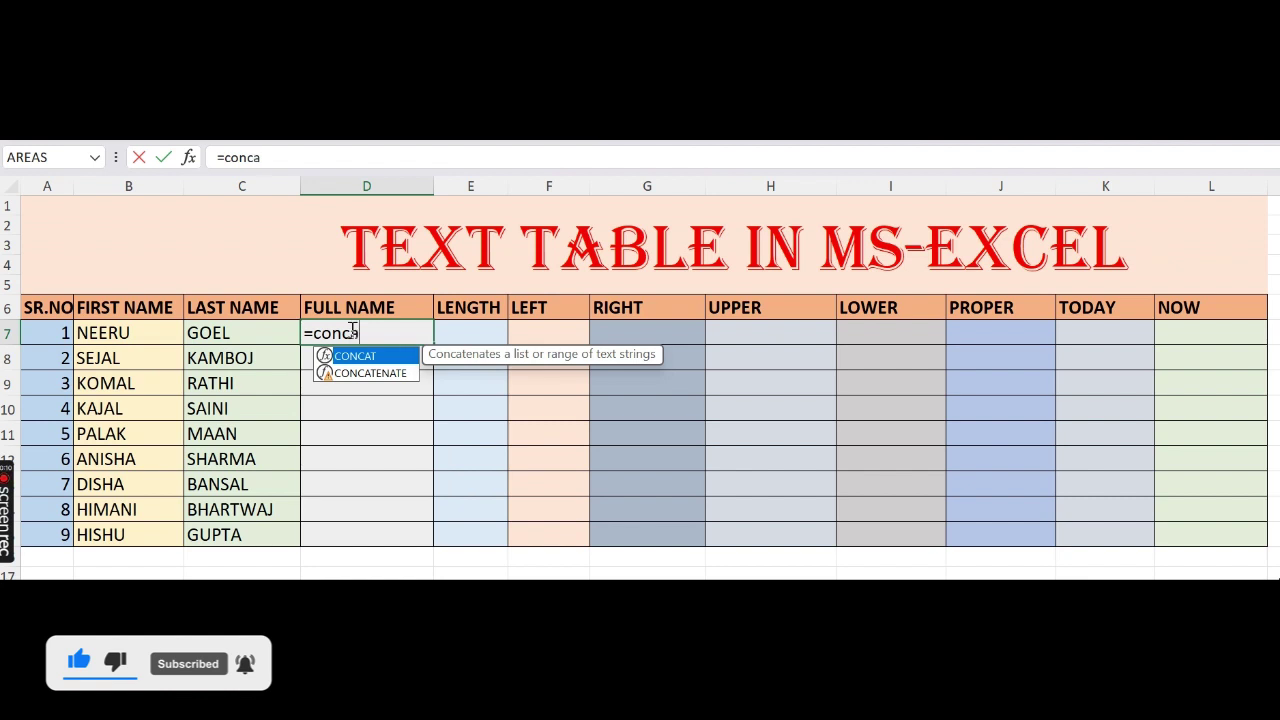
Complete the FULL NAME formula in D7 as =CONCATENATE(B7,"",C7), joining the first and last name
key("Down")
key("Tab")
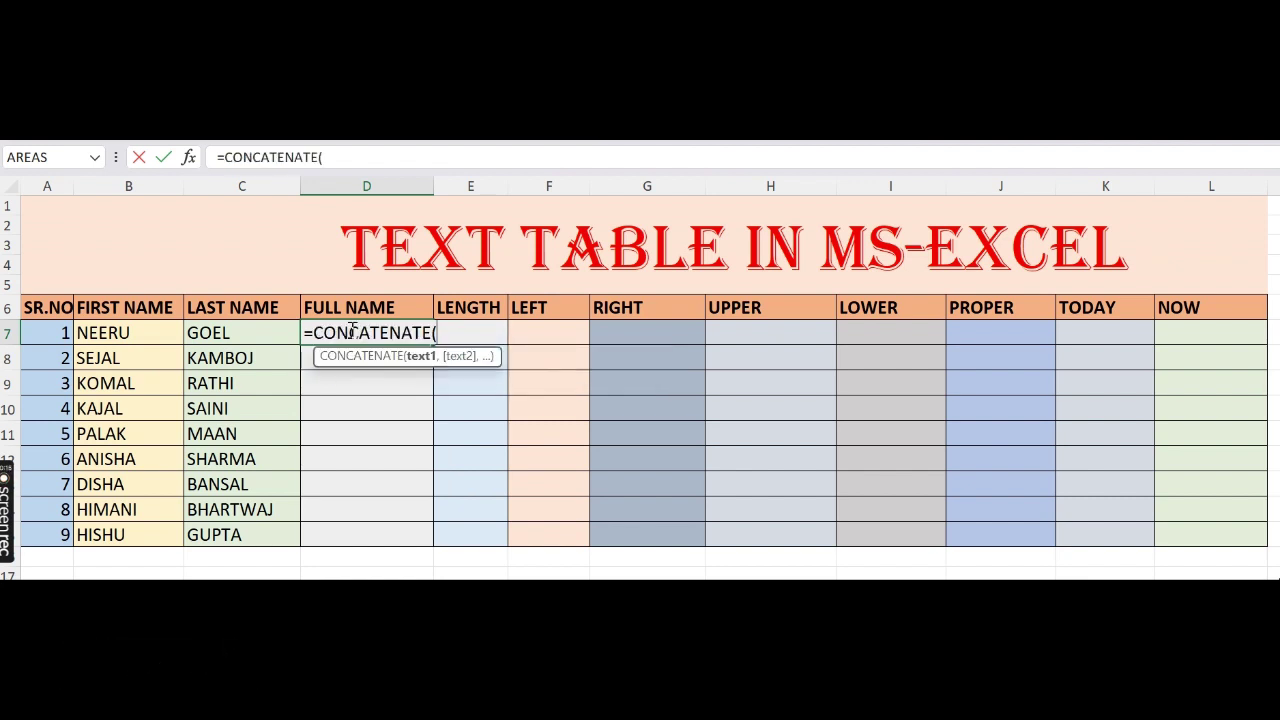
left_click(129, 334)
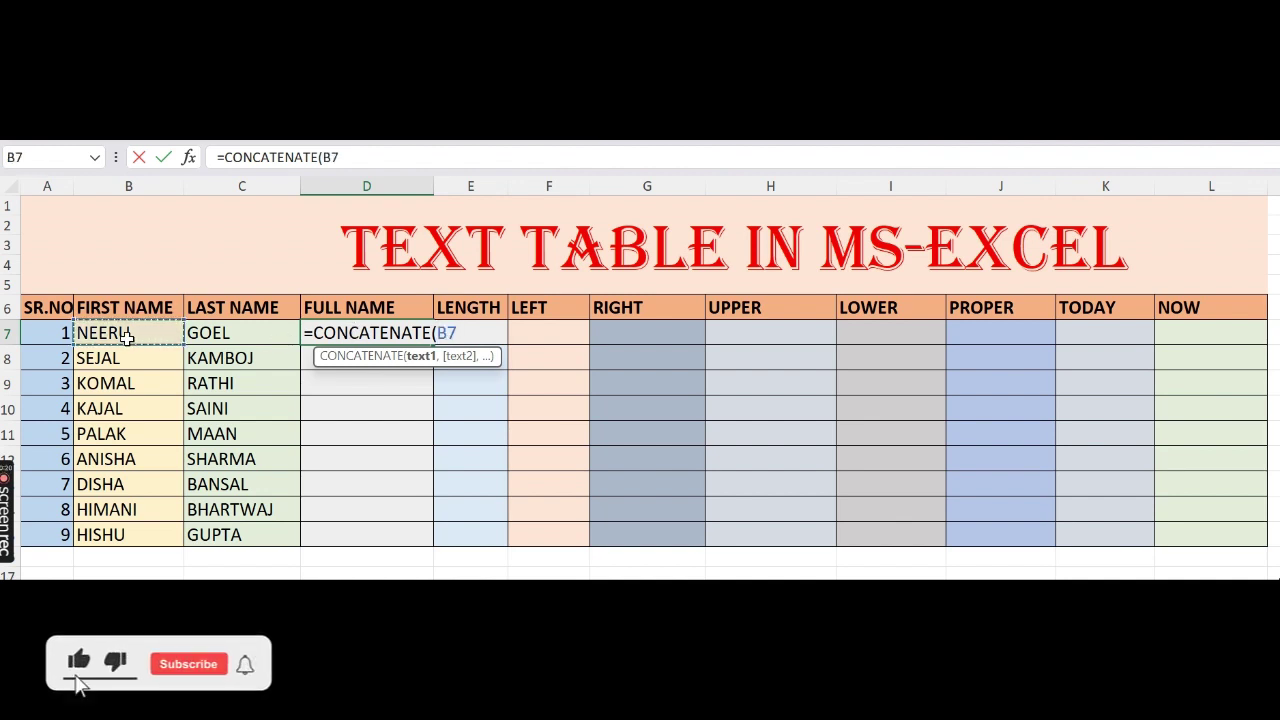
type(",")
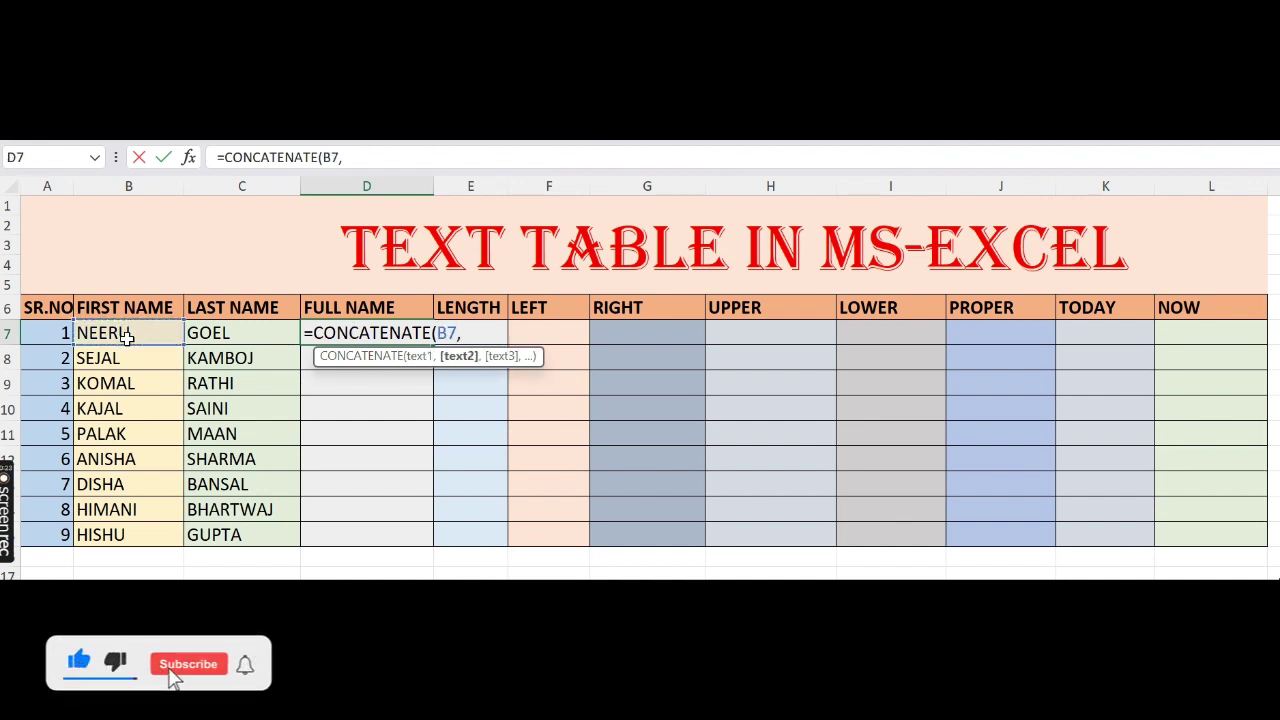
type("\"\",")
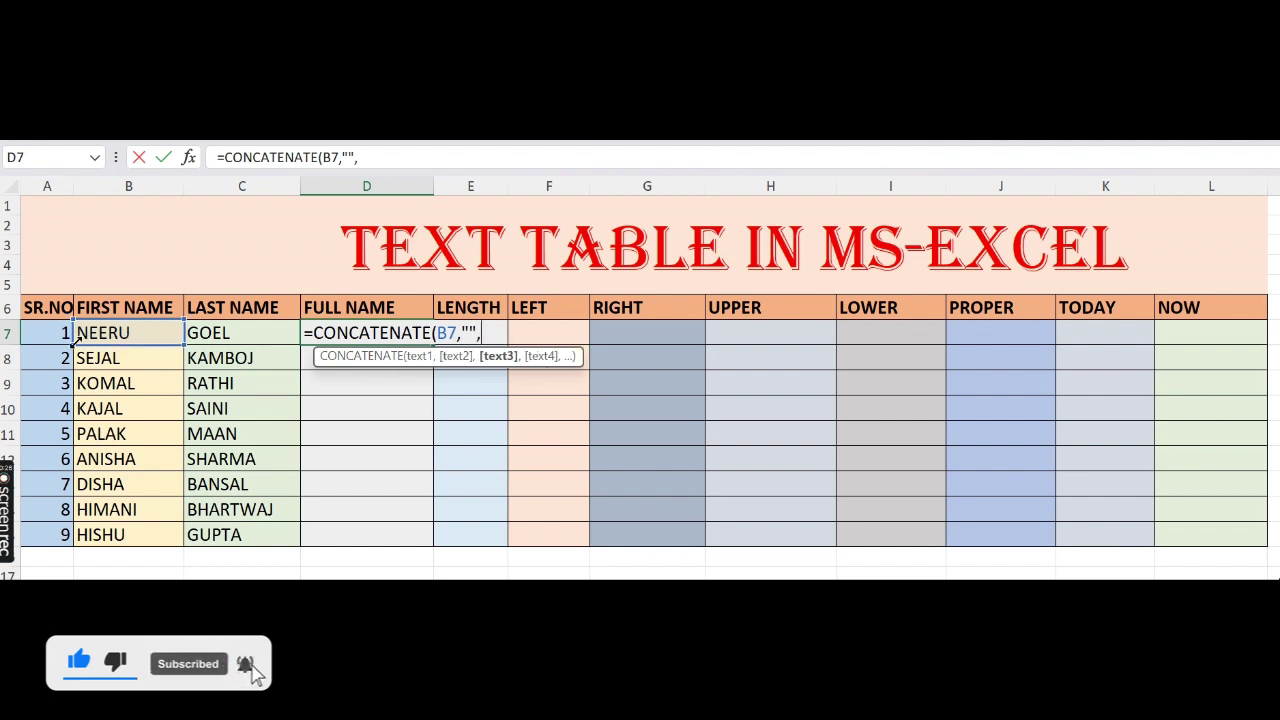
left_click(222, 335)
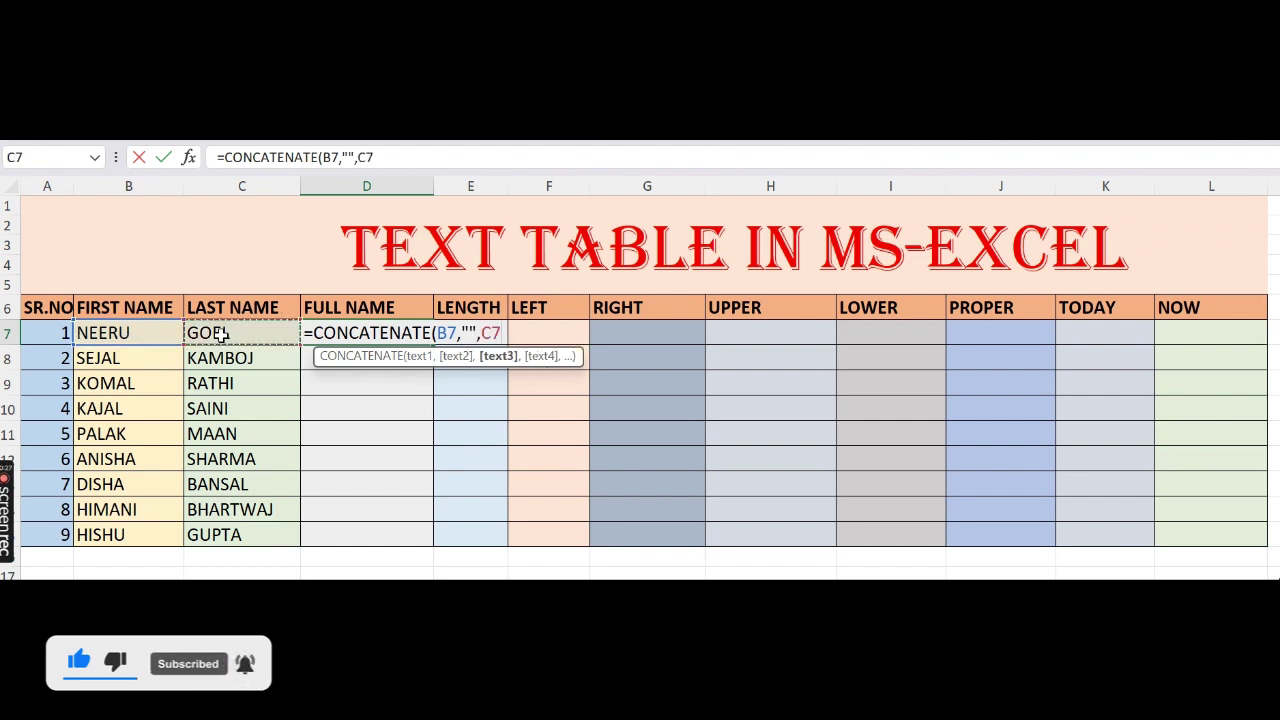
type(")")
key("Return")
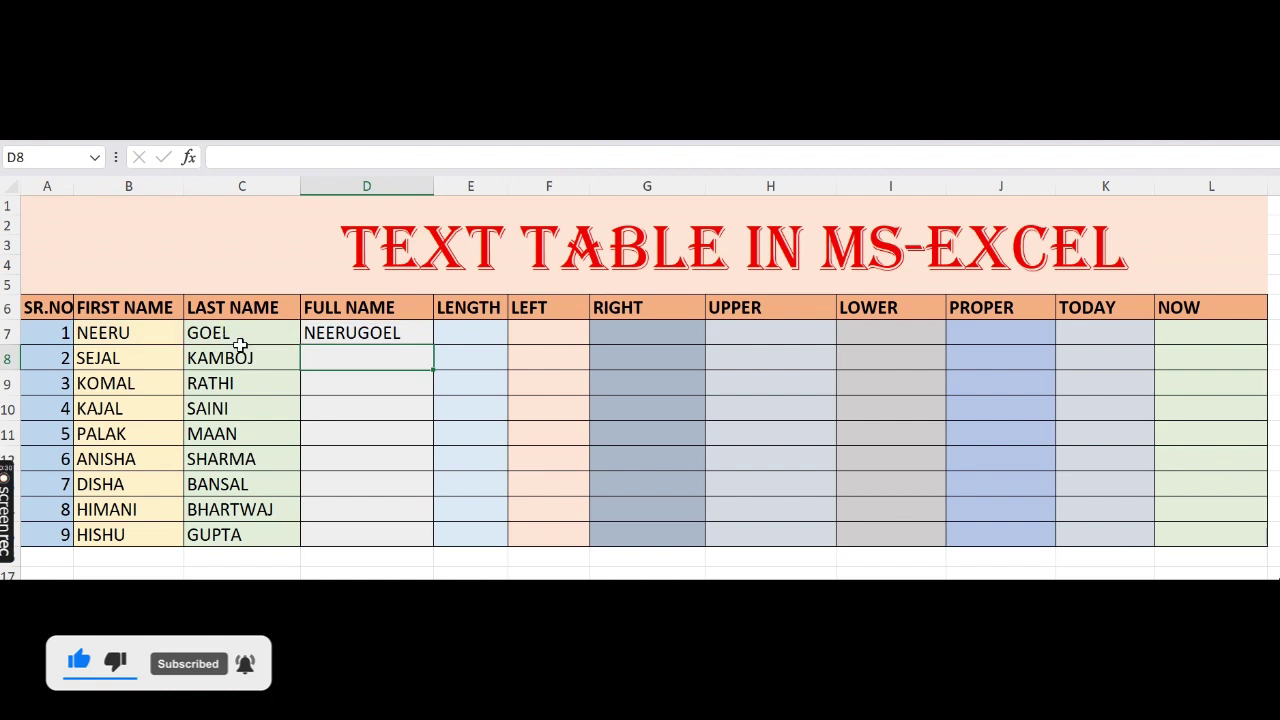
Copy the D7 full-name formula down to D15 and widen column D to fit the longest name
left_click(385, 336)
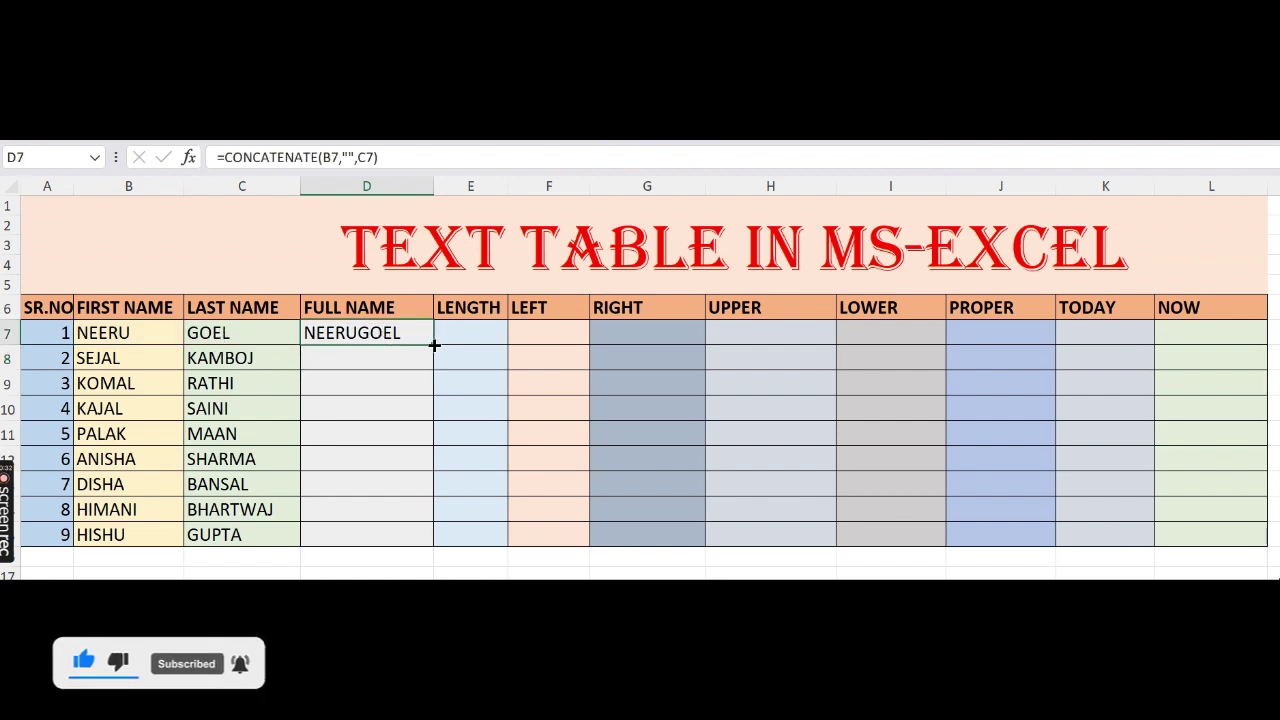
left_click_drag(433, 344, 433, 545)
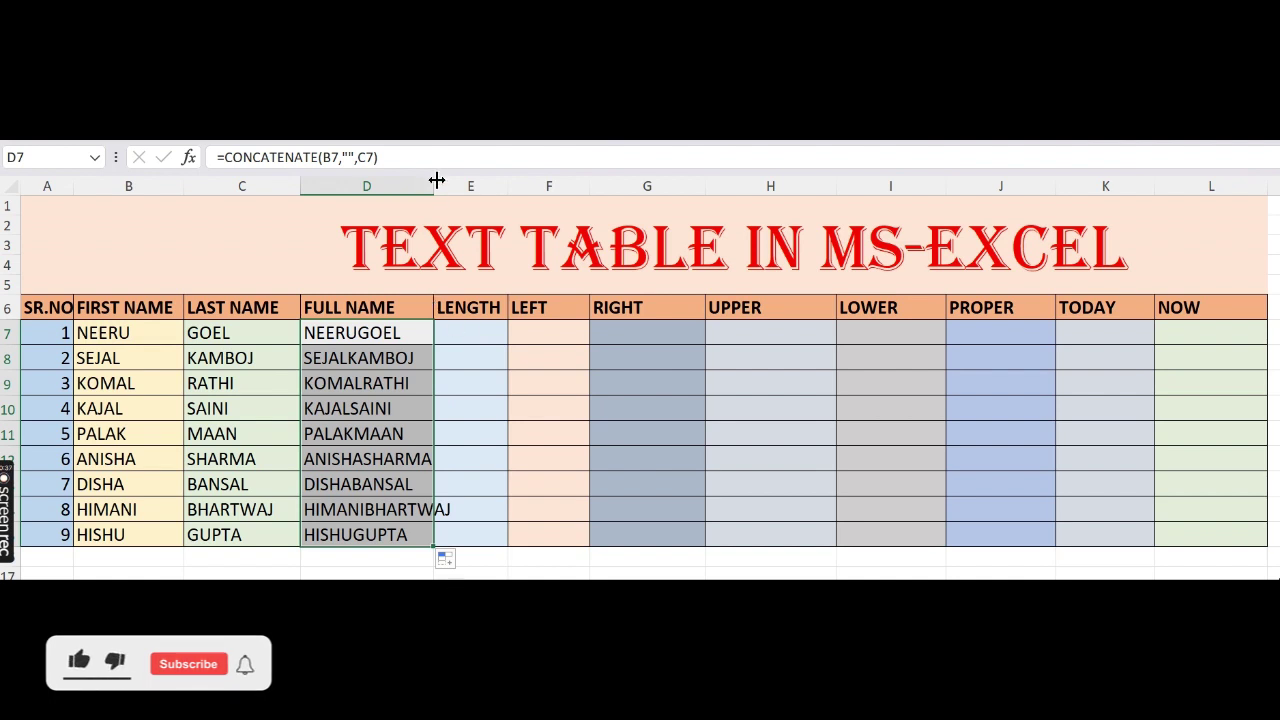
left_click_drag(433, 180, 461, 191)
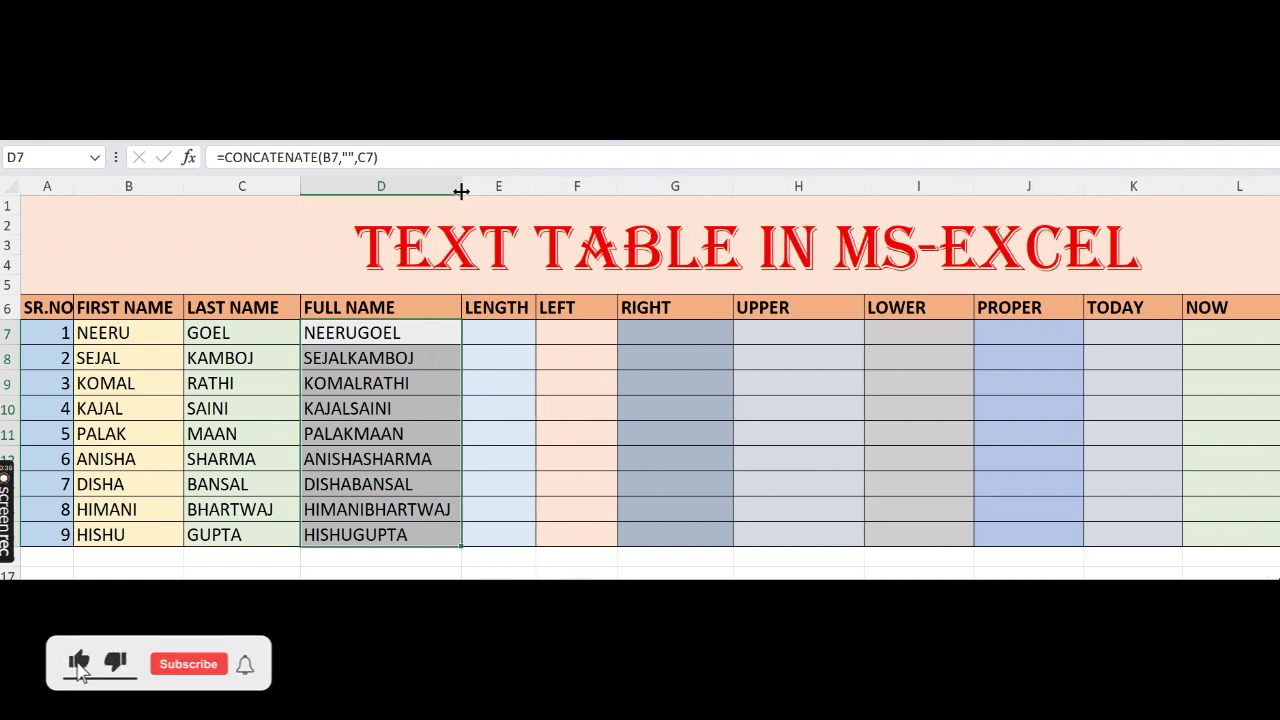
Enter =LEN(D7) in E7 under LENGTH and fill the formula down to E15
left_click(489, 335)
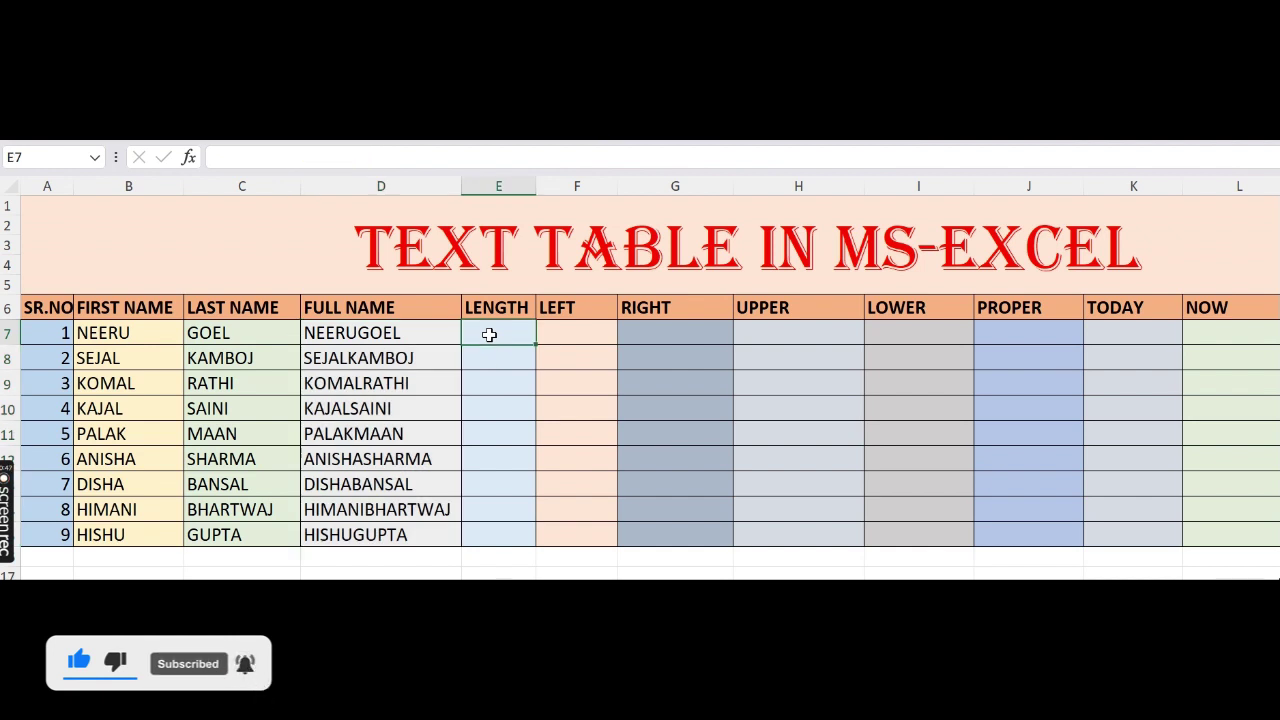
type("=len")
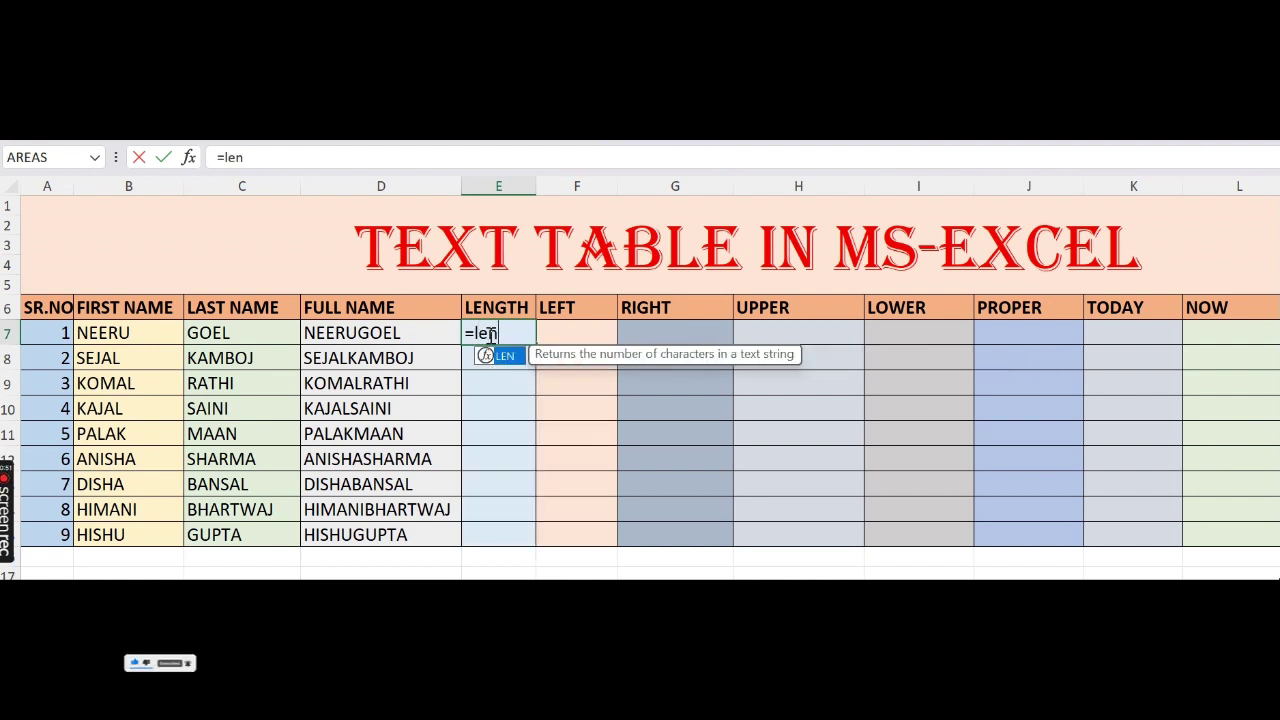
type("(")
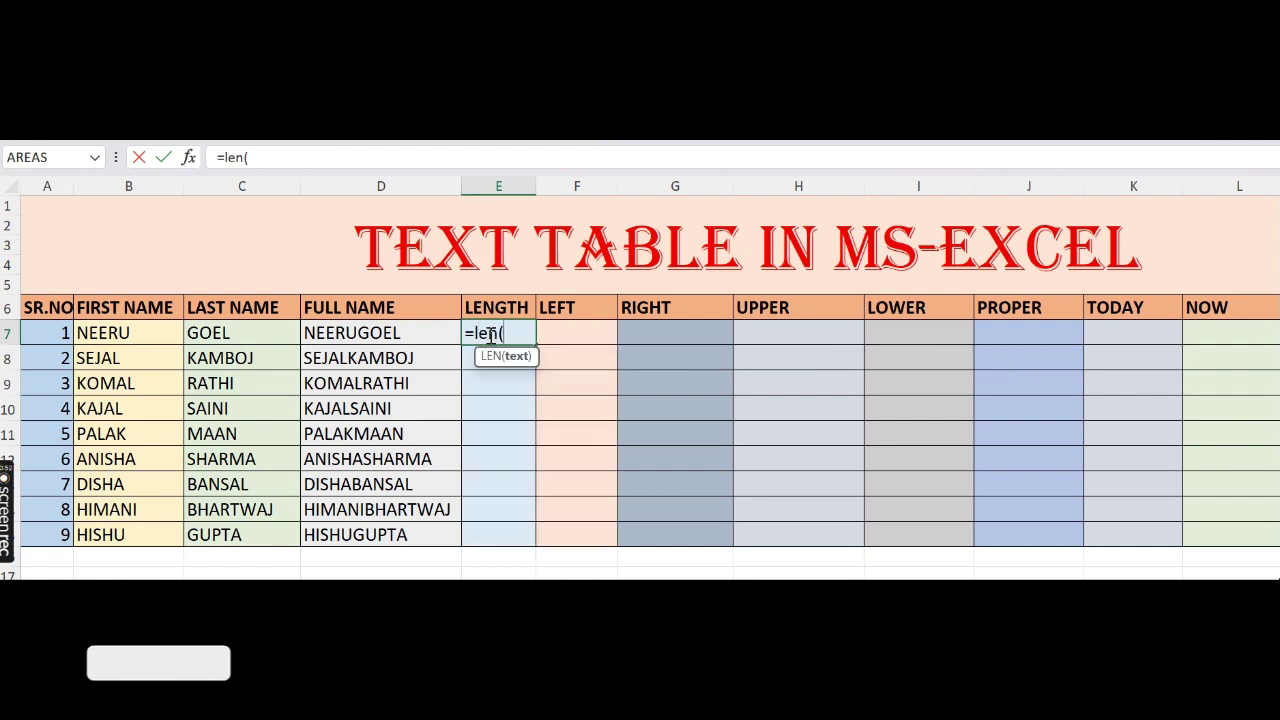
left_click(322, 333)
type(")")
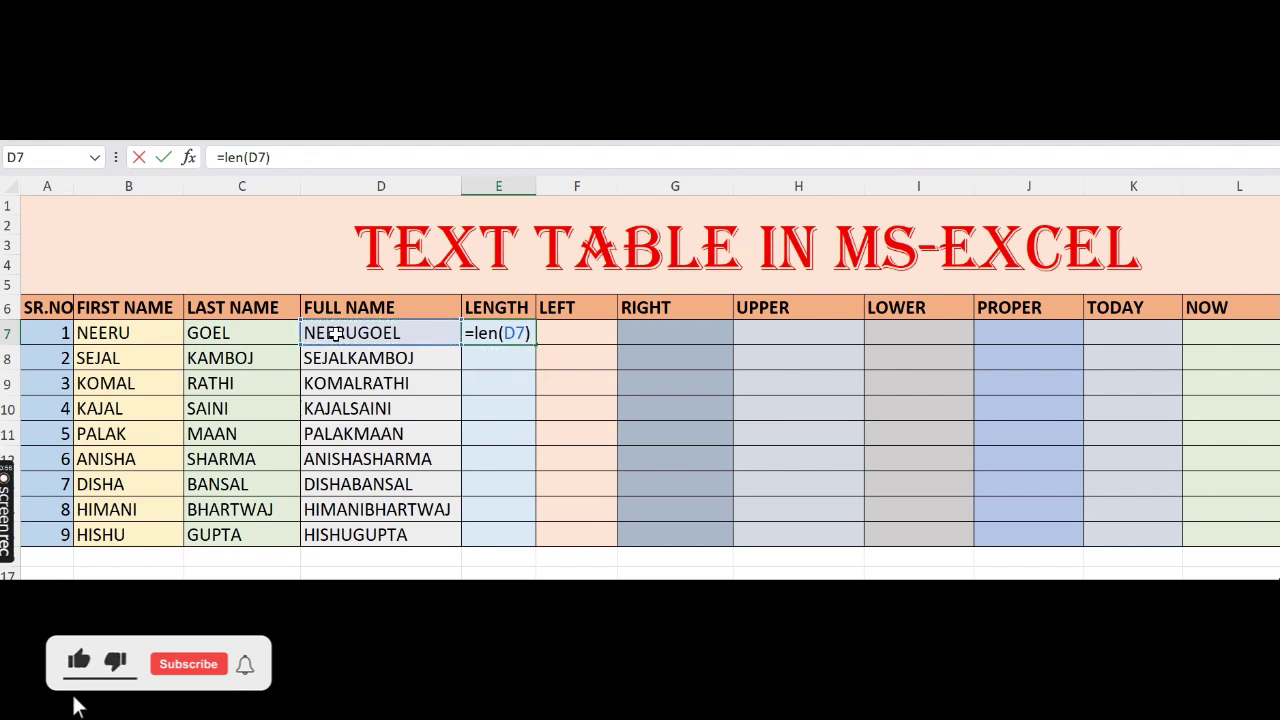
key("Return")
left_click(521, 333)
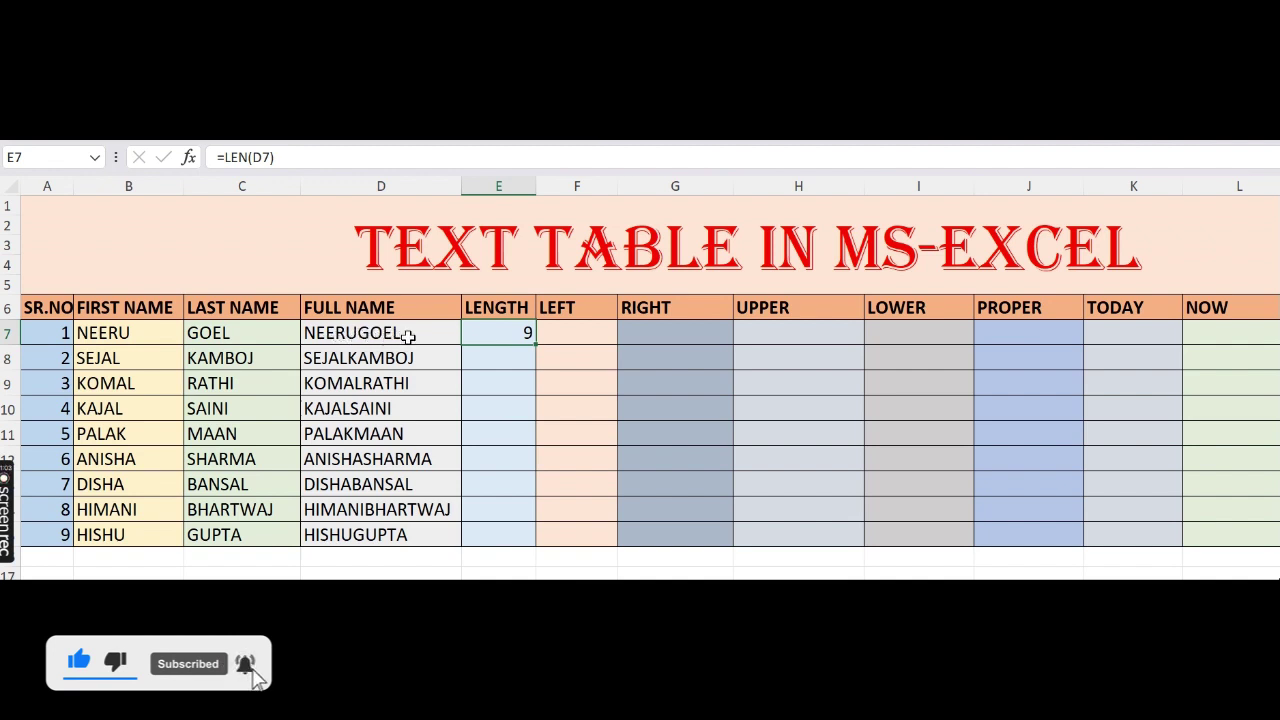
left_click_drag(536, 345, 536, 547)
Enter =LEFT(D7,2) in F7 to extract the first two characters, and fill it down to F15
left_click(591, 340)
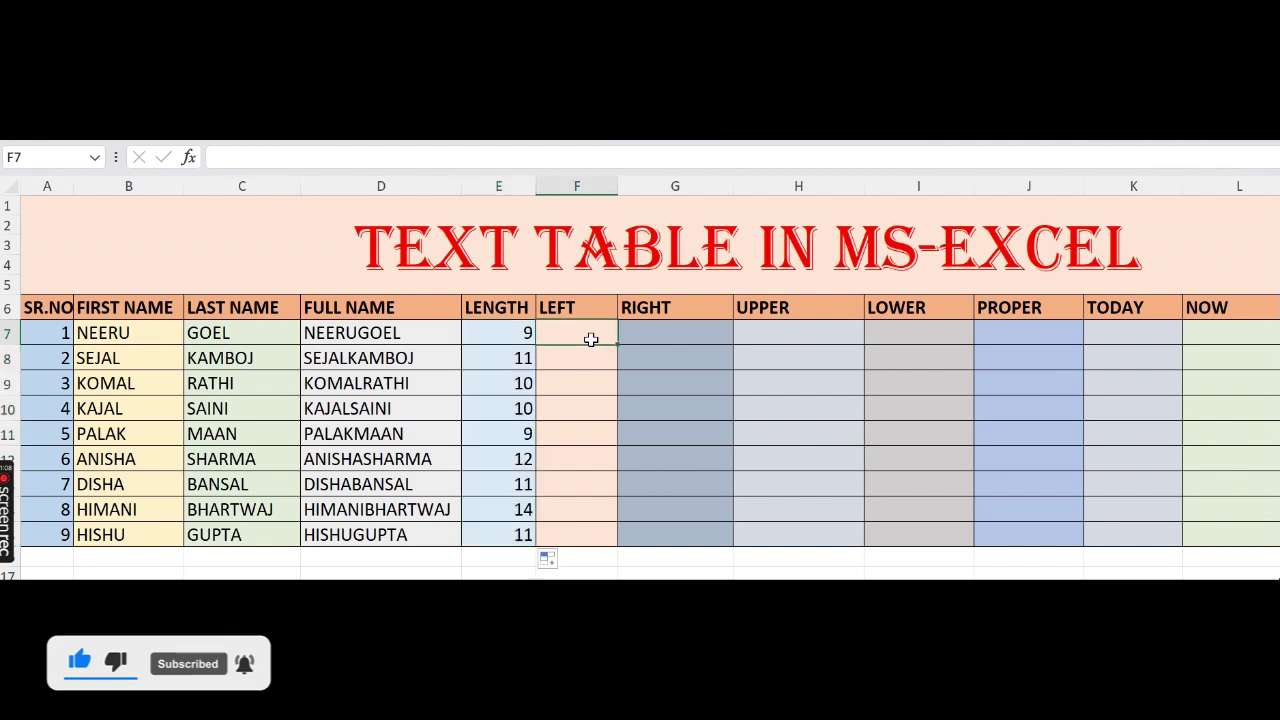
type("=")
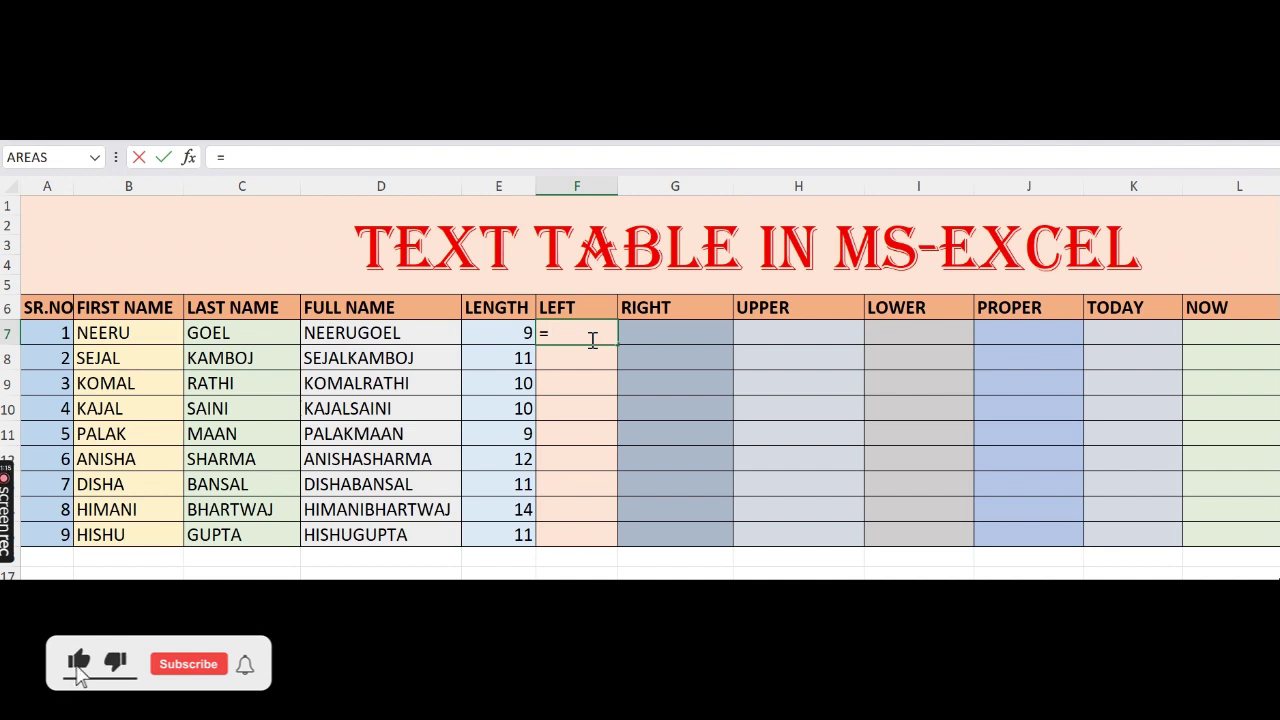
type("left")
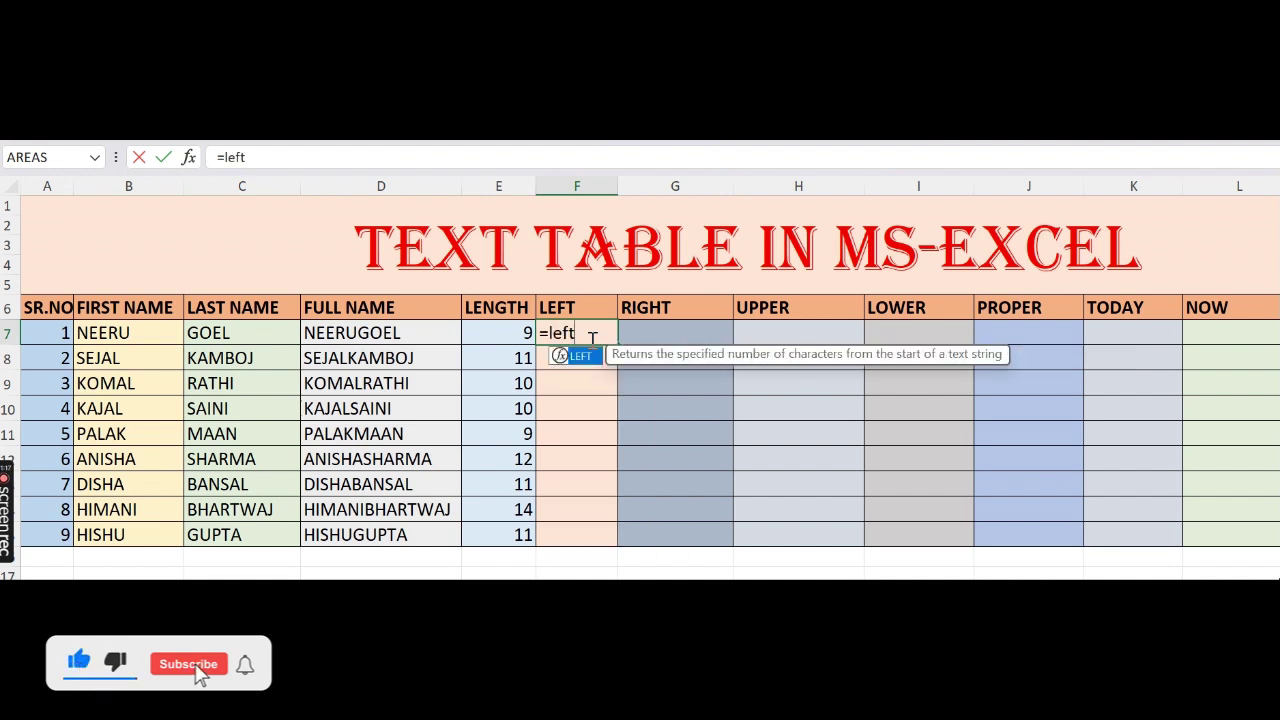
type("(")
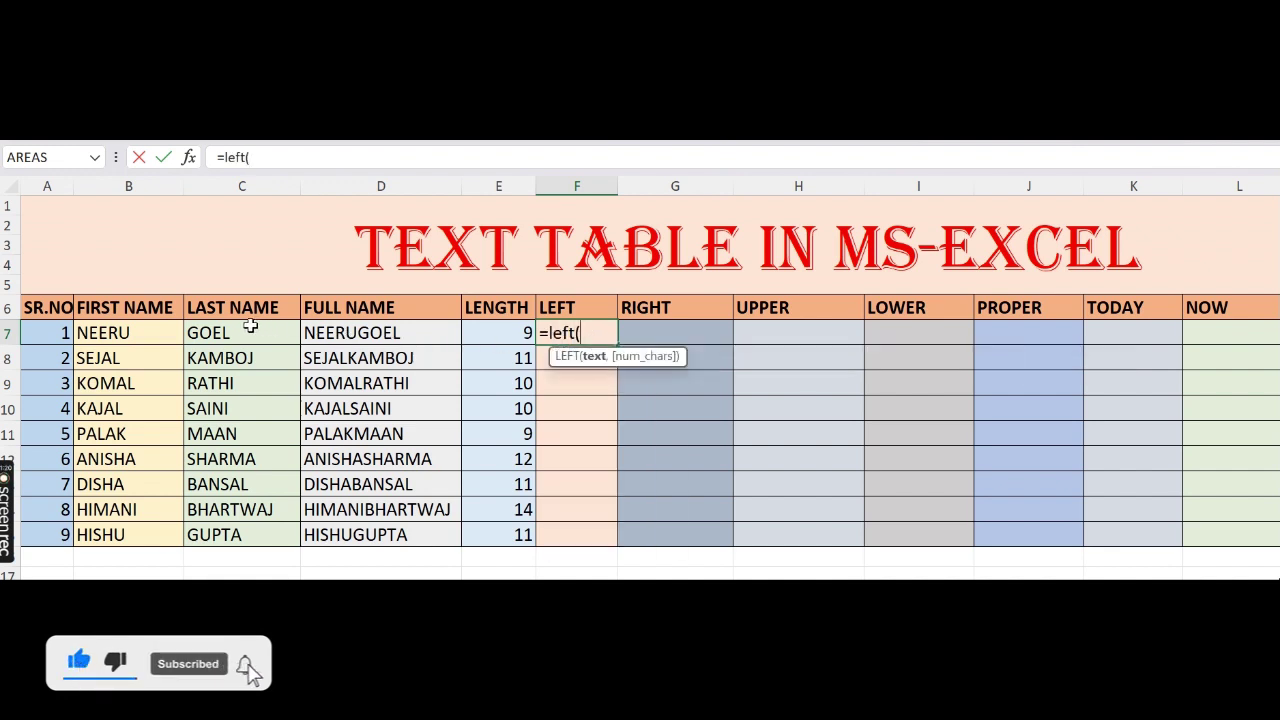
left_click(397, 339)
type(",")
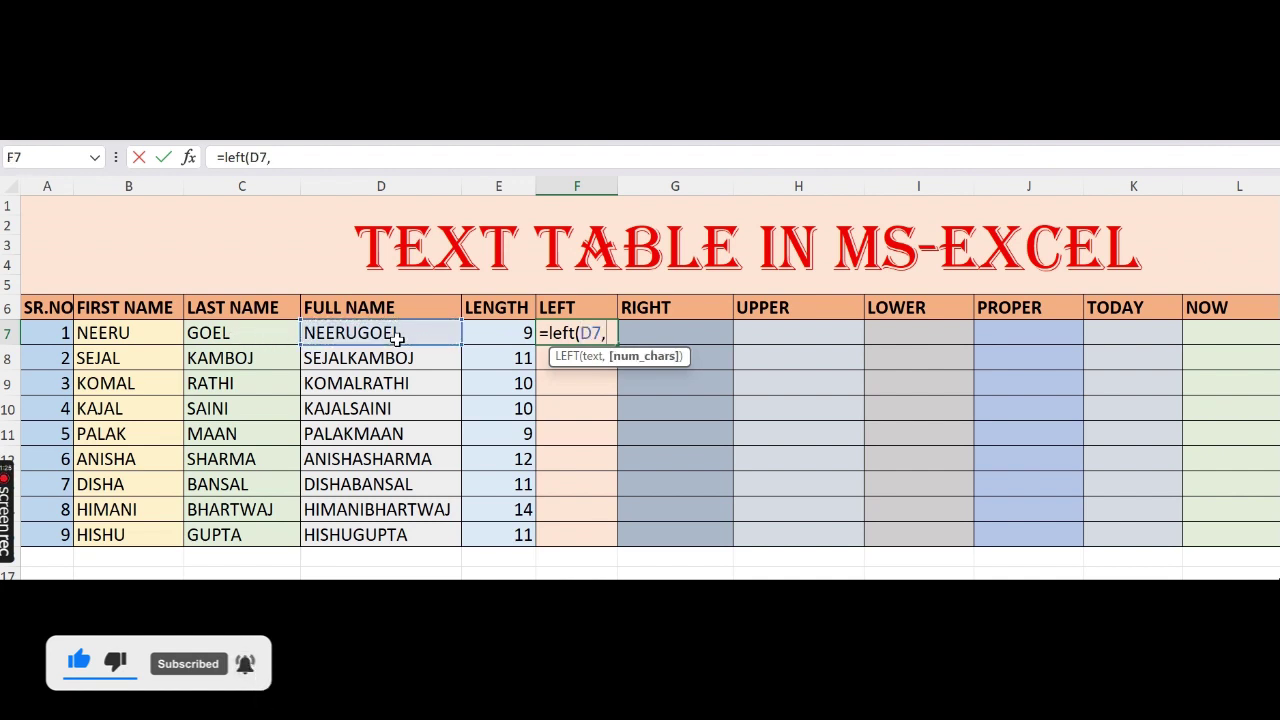
type("2)")
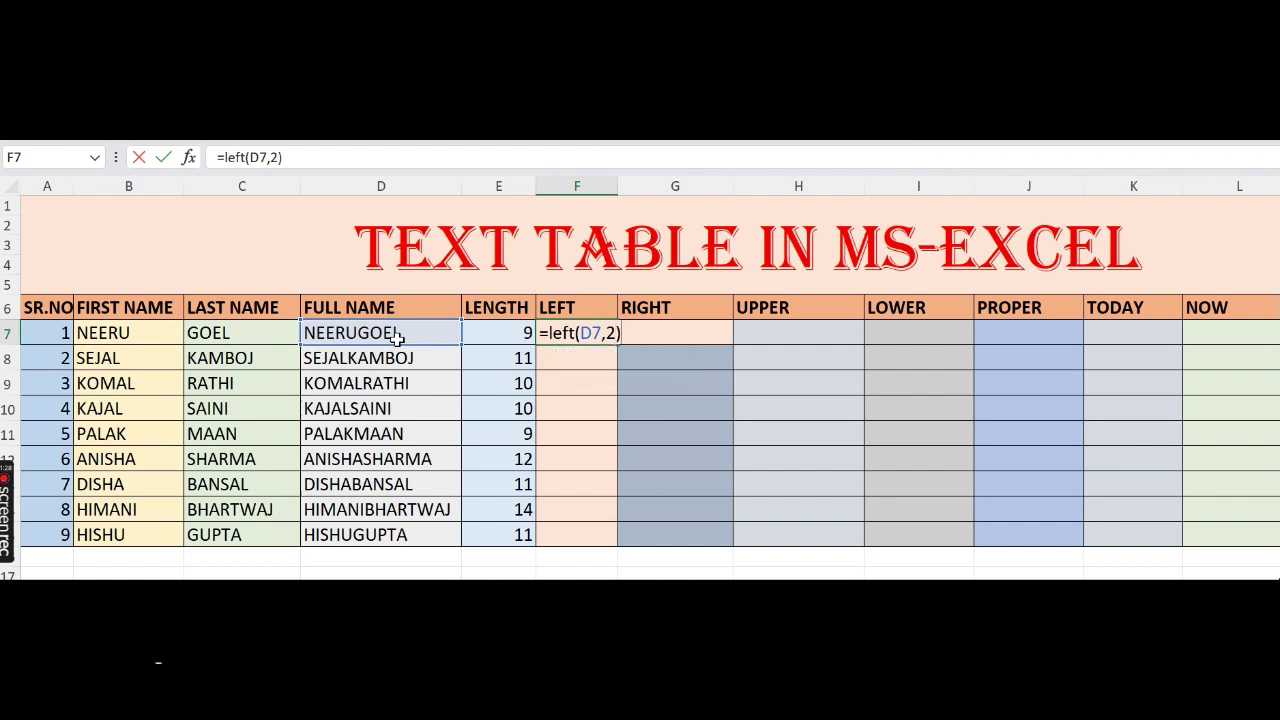
key("Return")
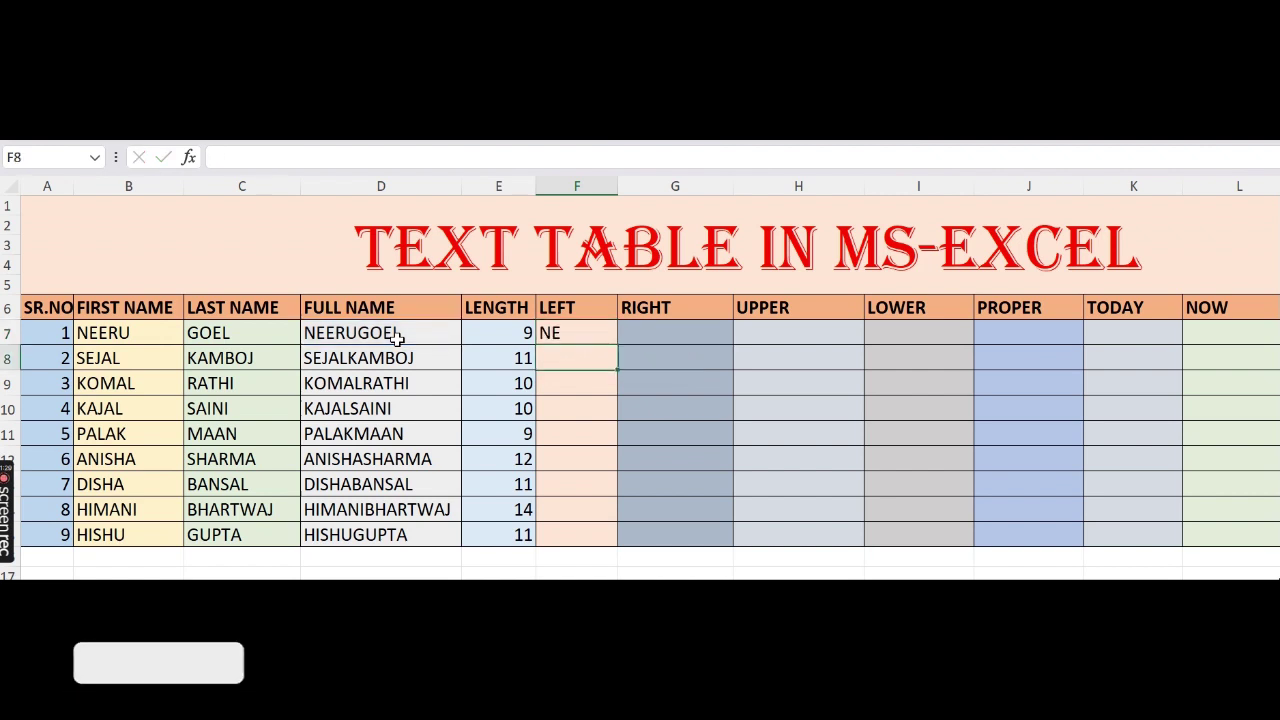
left_click(576, 335)
left_click_drag(616, 344, 610, 540)
Enter =RIGHT(D7,3) in G7 to extract the last three characters, and fill it down to G15
left_click(653, 335)
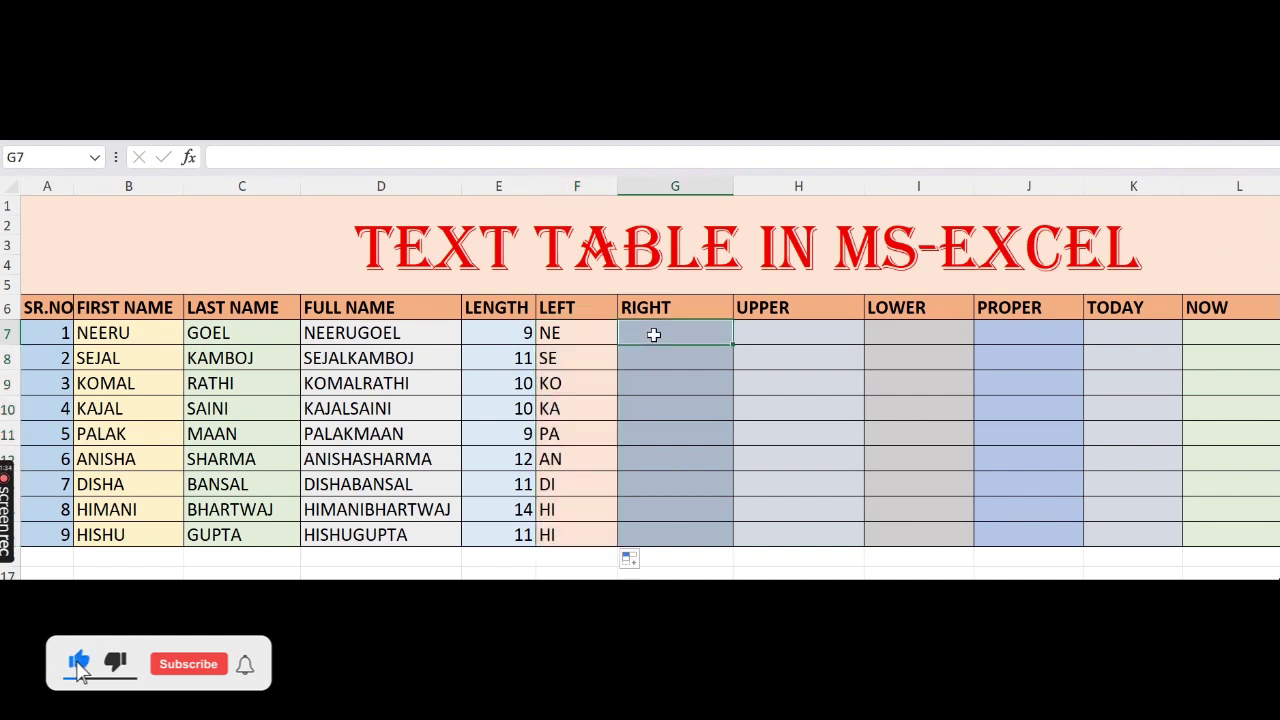
type("=ri")
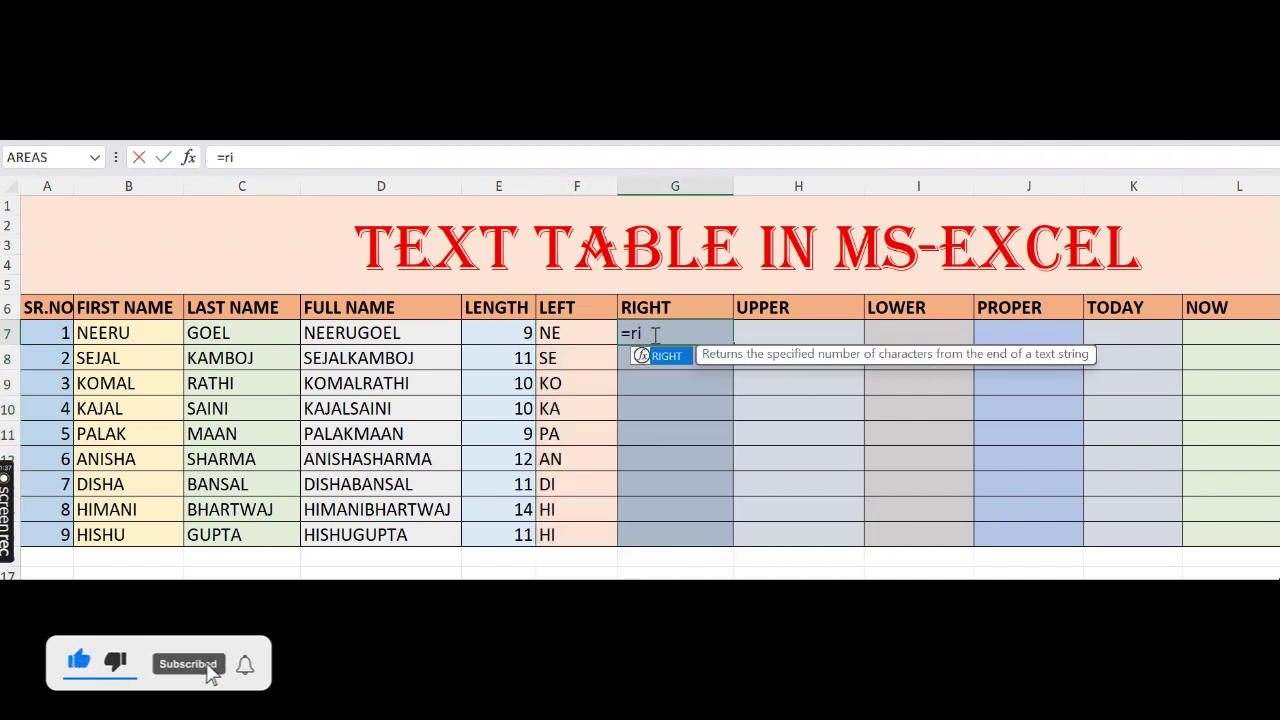
type("ght")
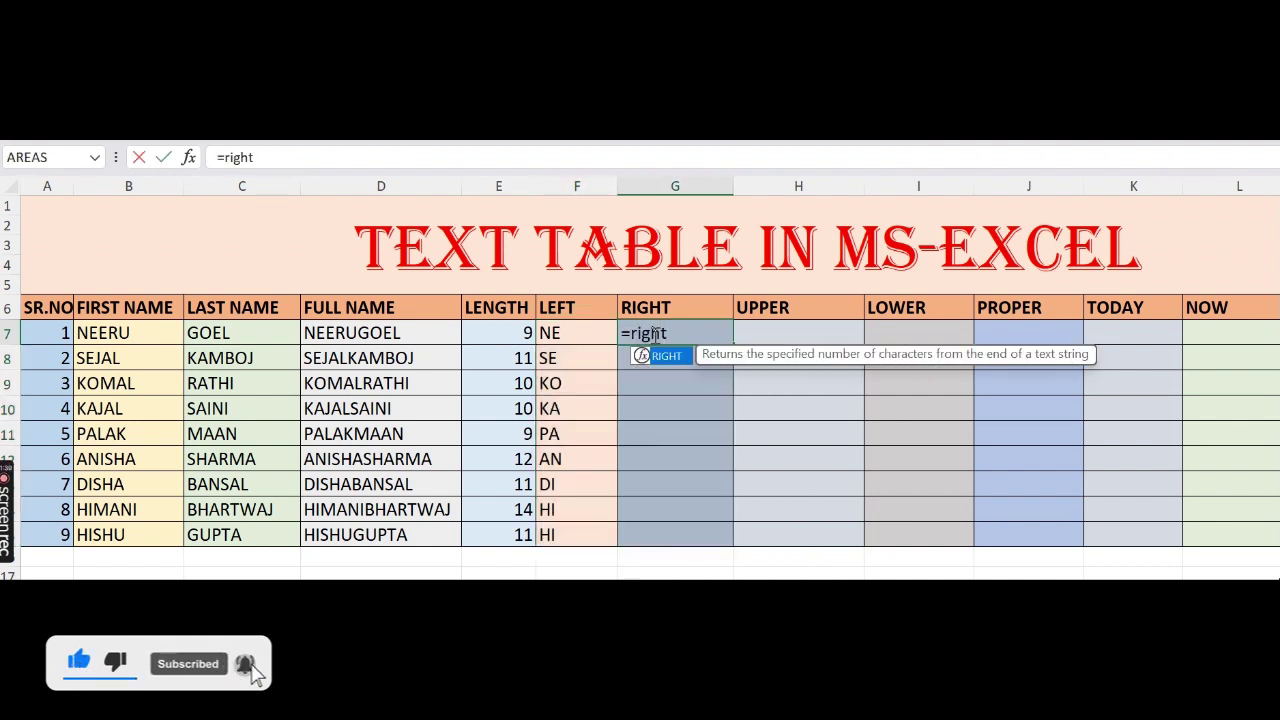
type("(")
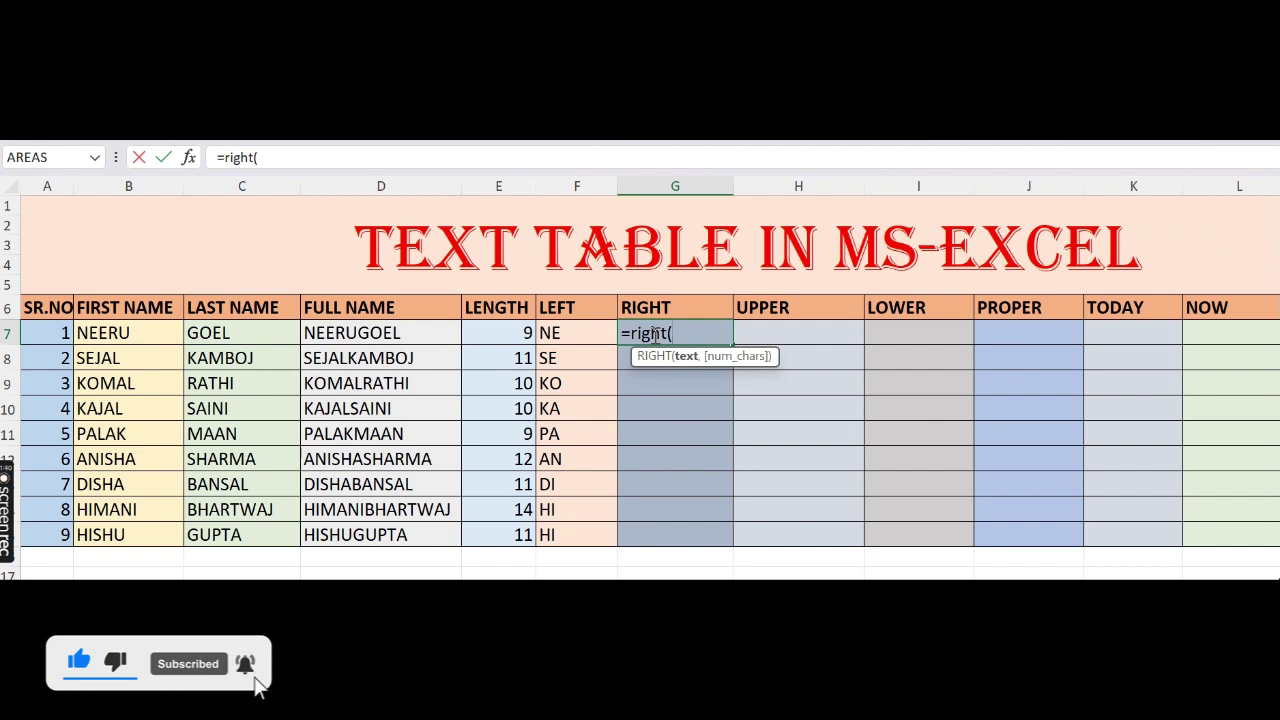
left_click(358, 337)
type(",")
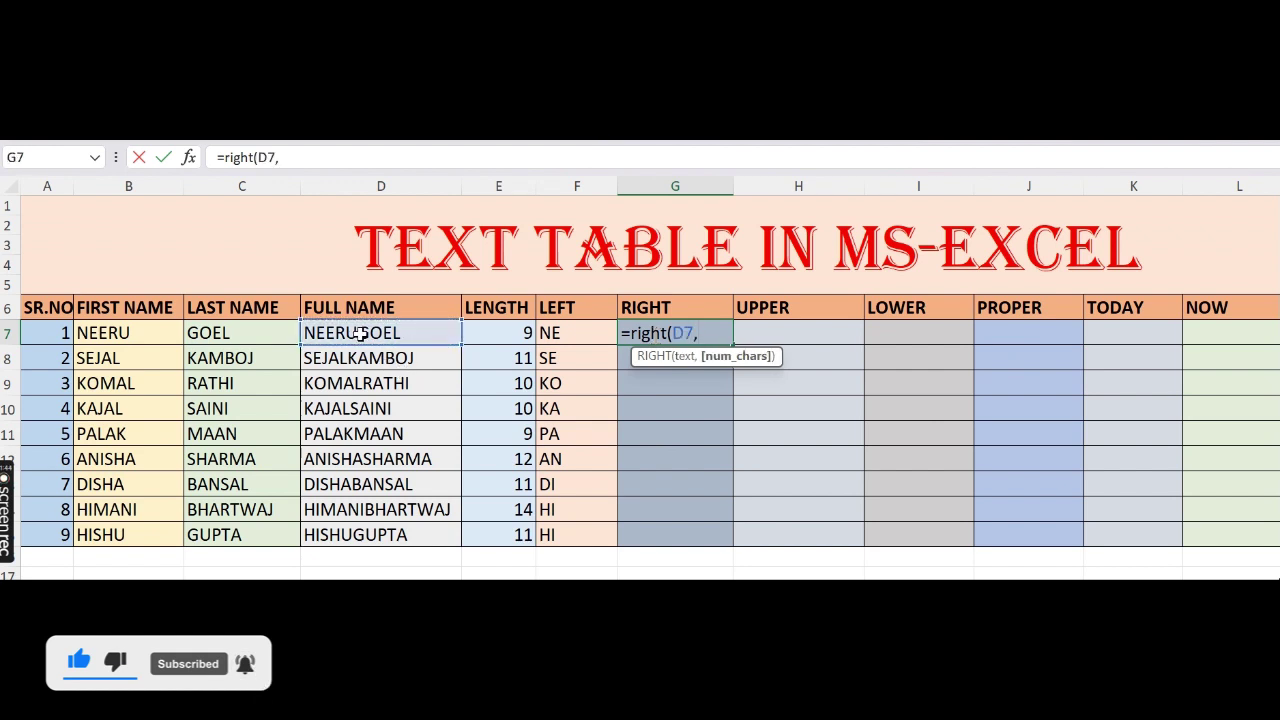
type("3)")
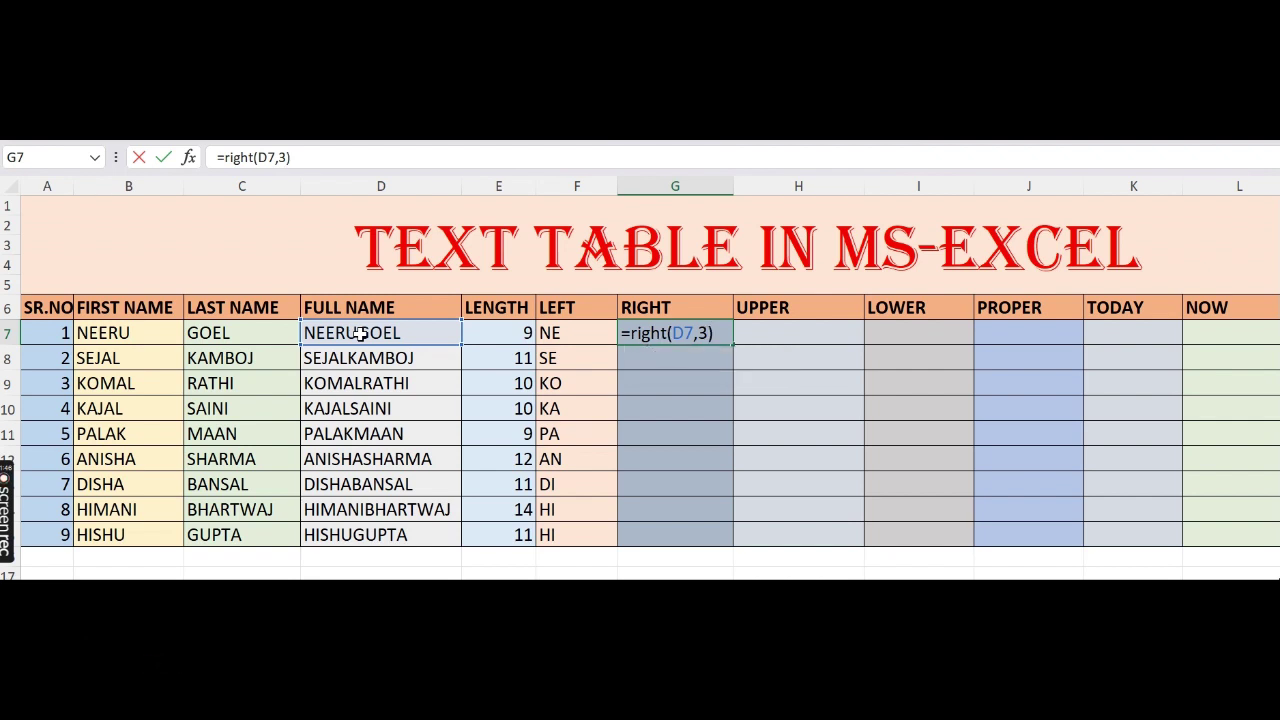
key("Return")
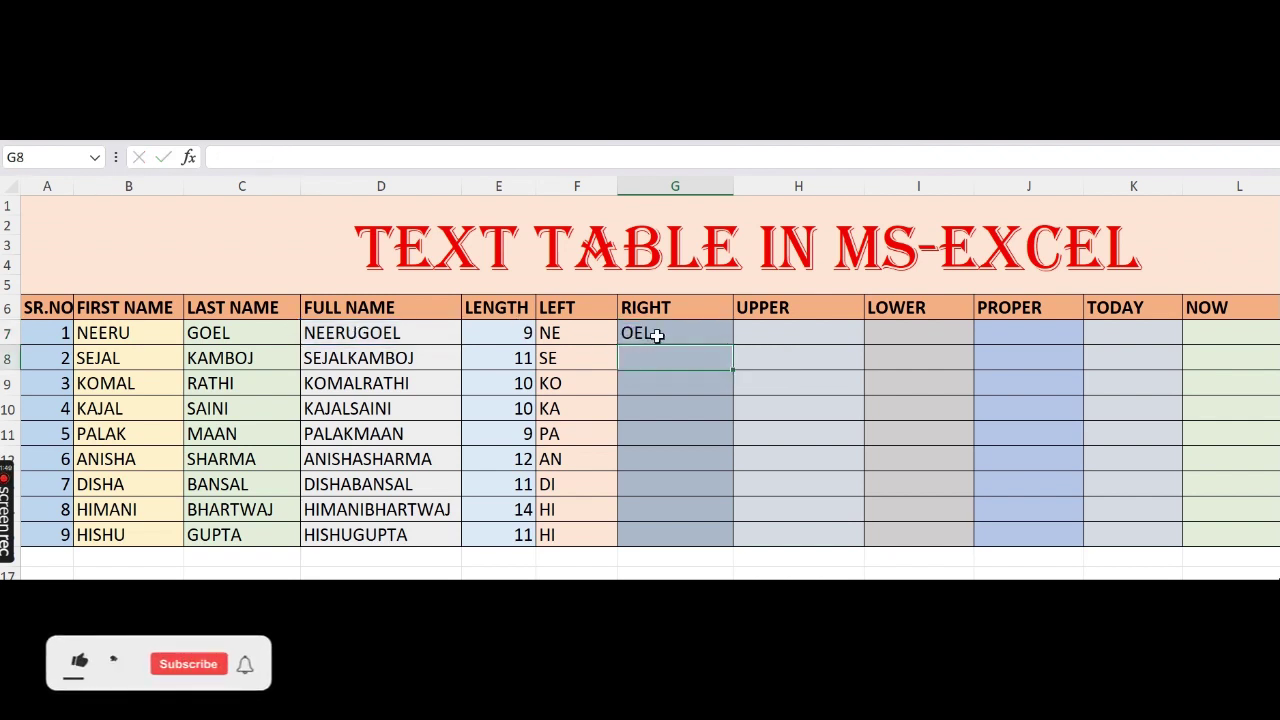
left_click(657, 335)
left_click_drag(733, 346, 730, 546)
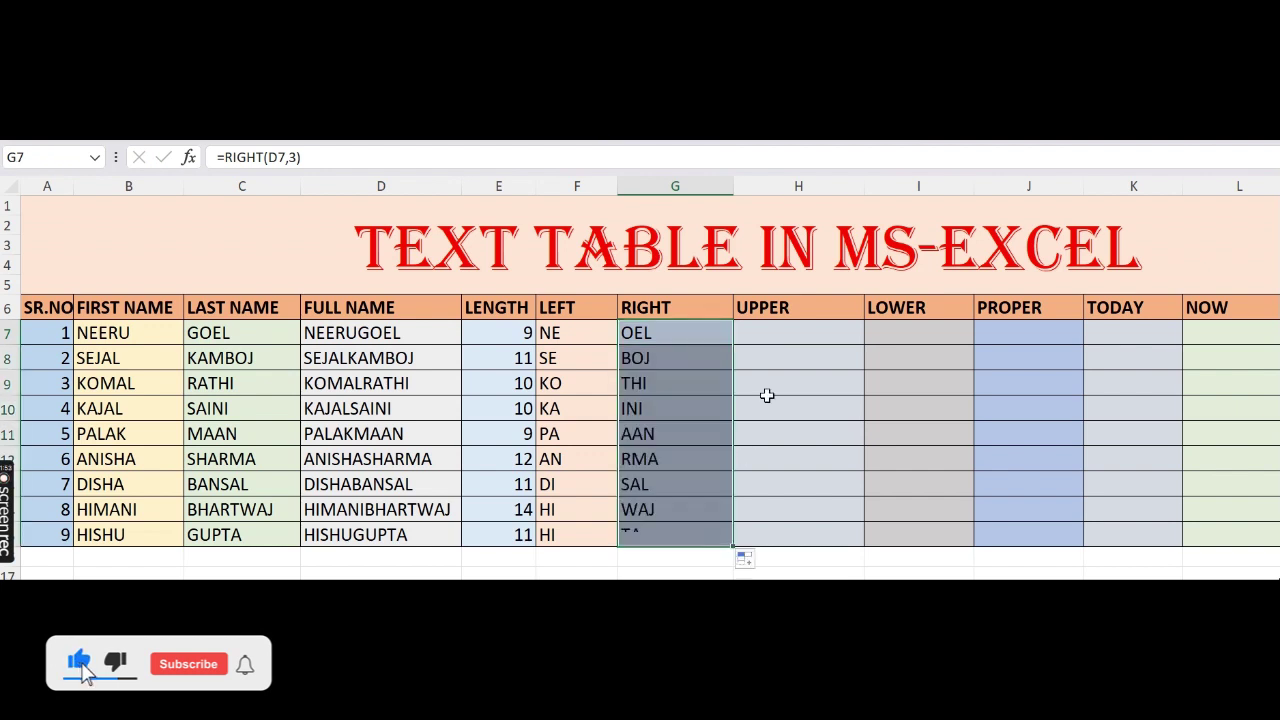
Start a formula in cell H7 under the UPPER heading
left_click(786, 332)
type("=`")
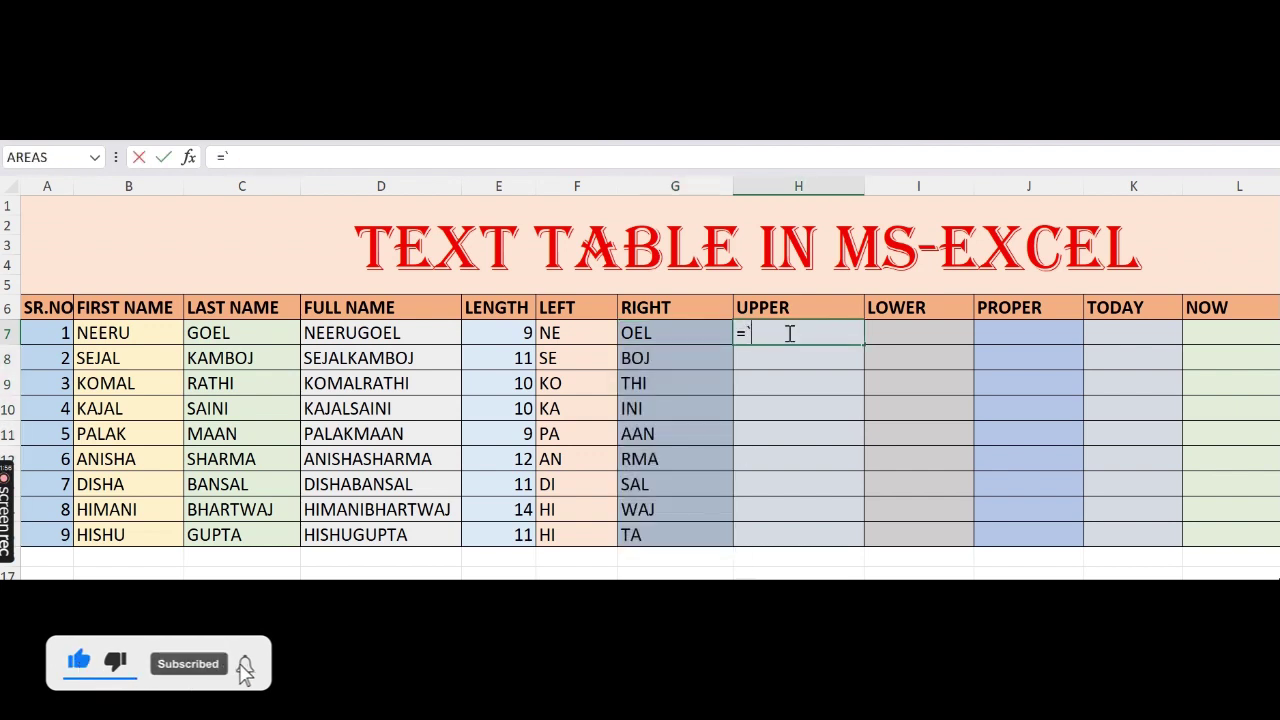
type("```````````````````````````````````")
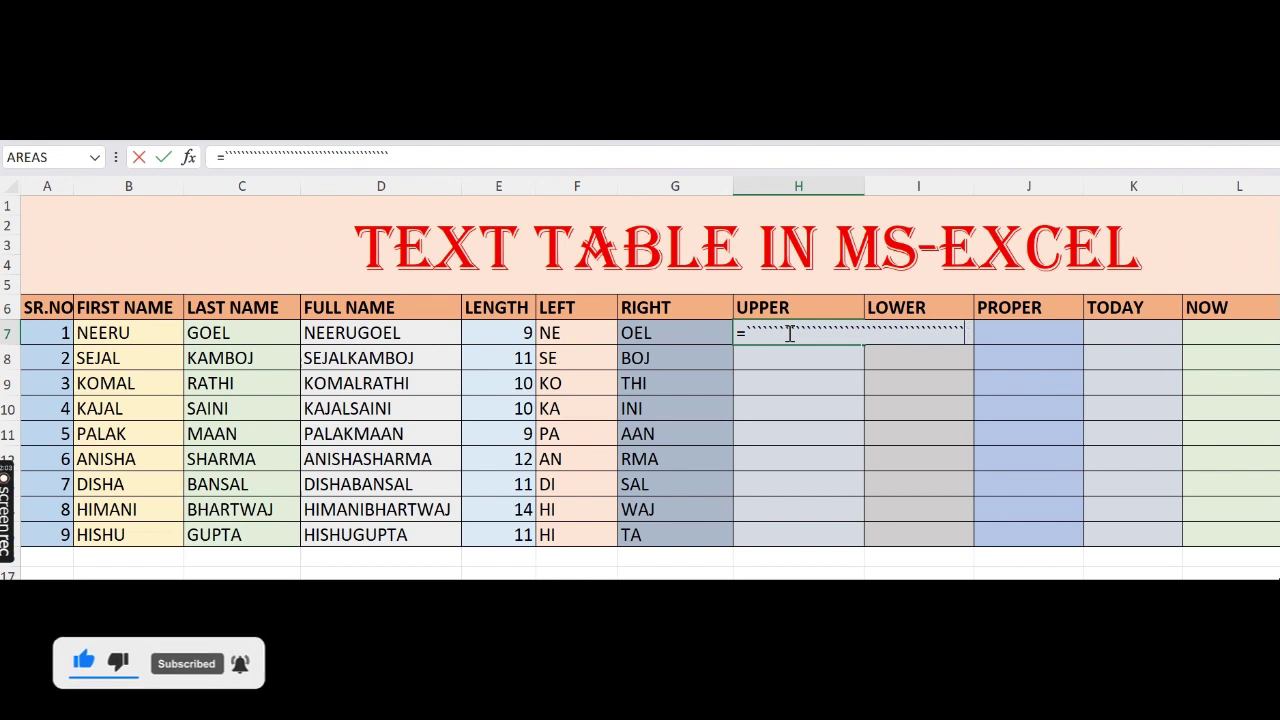
key("BackSpace")
key("BackSpace")
key("BackSpace")
key("BackSpace")
key("BackSpace")
key("BackSpace")
key("BackSpace")
key("BackSpace")
key("BackSpace")
key("BackSpace")
key("BackSpace")
key("BackSpace")
key("BackSpace")
key("BackSpace")
key("BackSpace")
key("BackSpace")
key("BackSpace")
key("BackSpace")
key("BackSpace")
key("BackSpace")
key("BackSpace")
key("BackSpace")
key("BackSpace")
key("BackSpace")
key("BackSpace")
key("BackSpace")
key("BackSpace")
key("BackSpace")
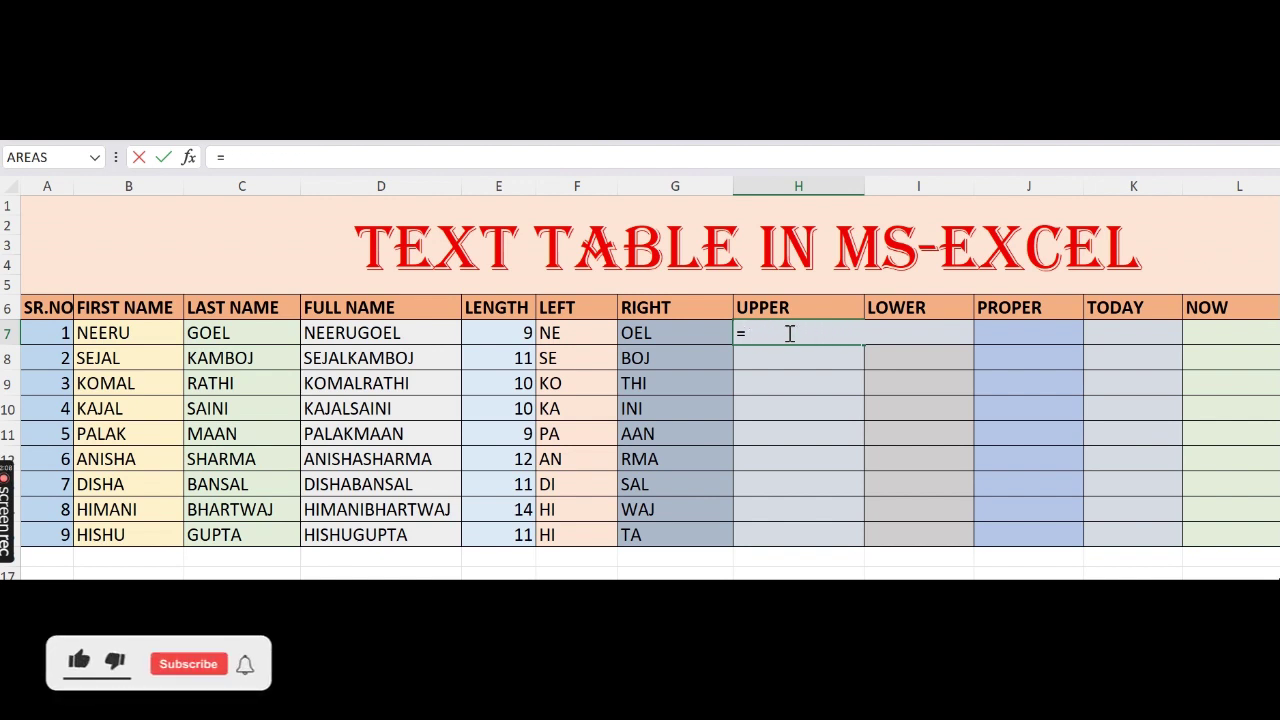
Complete the H7 formula as =UPPER(D7) and fill it down to H15
type("upp")
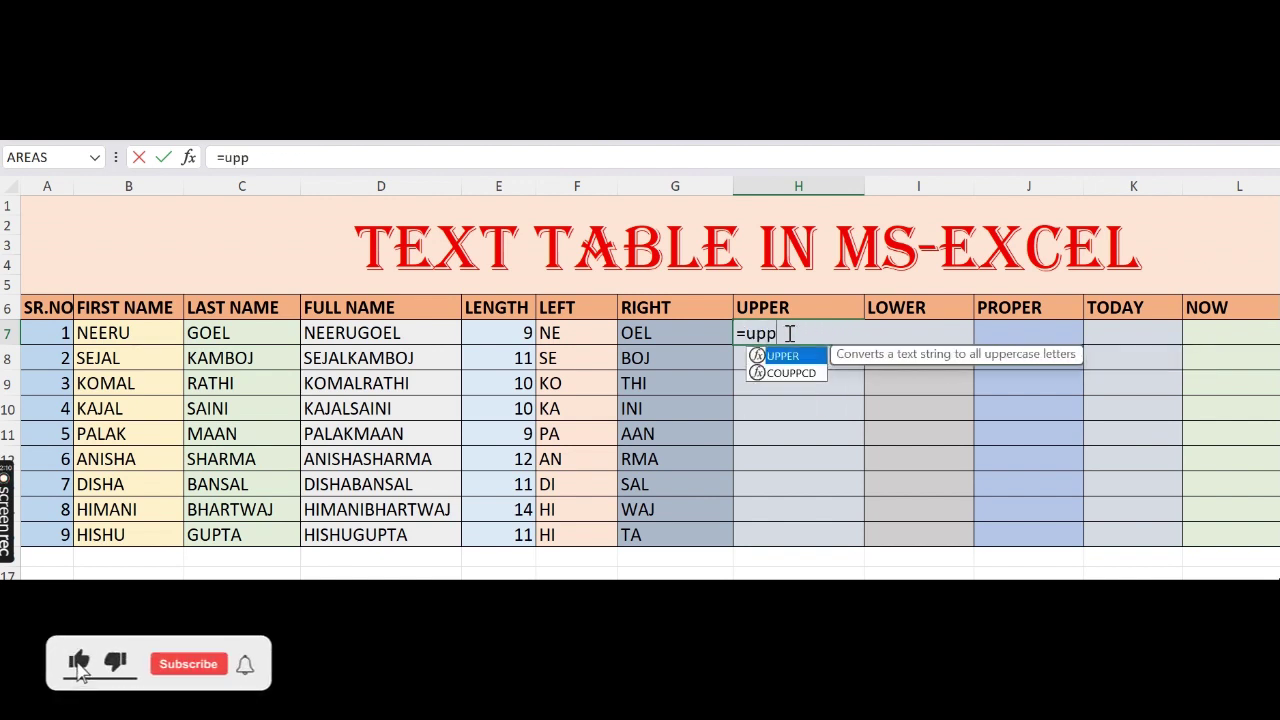
key("Down")
key("Up")
key("Tab")
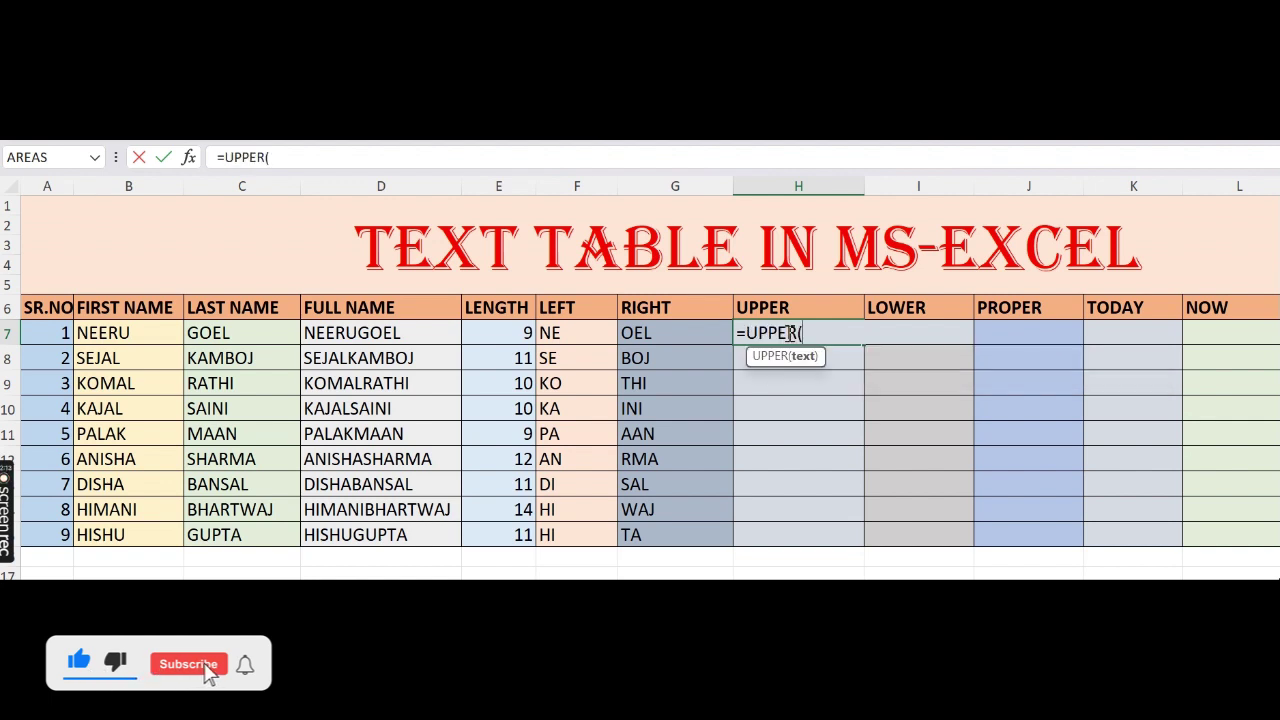
left_click(400, 333)
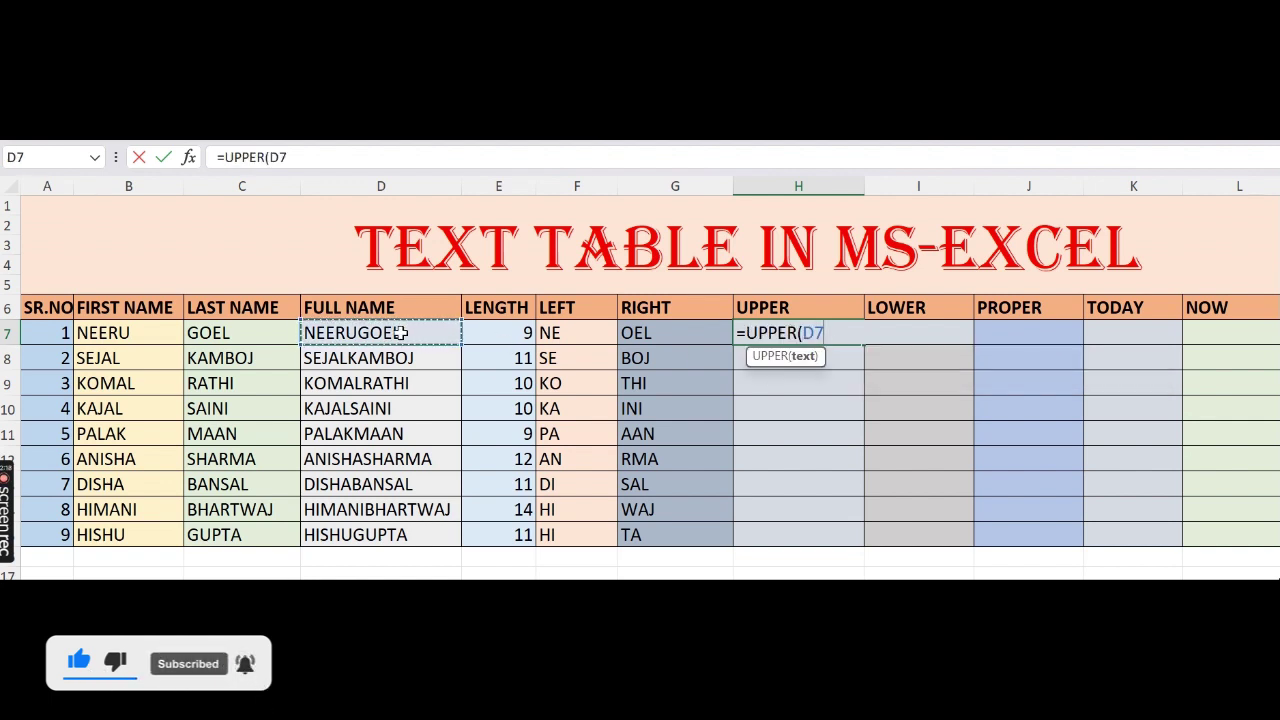
type(")")
key("Return")
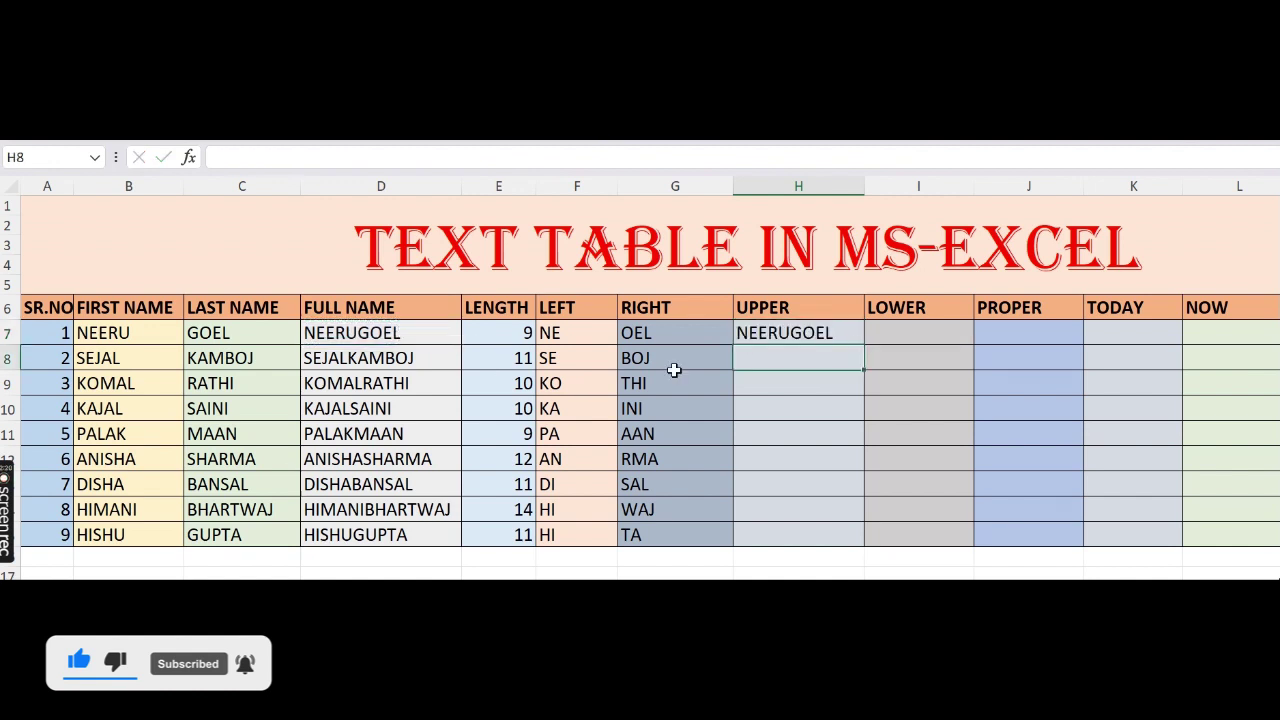
left_click(812, 334)
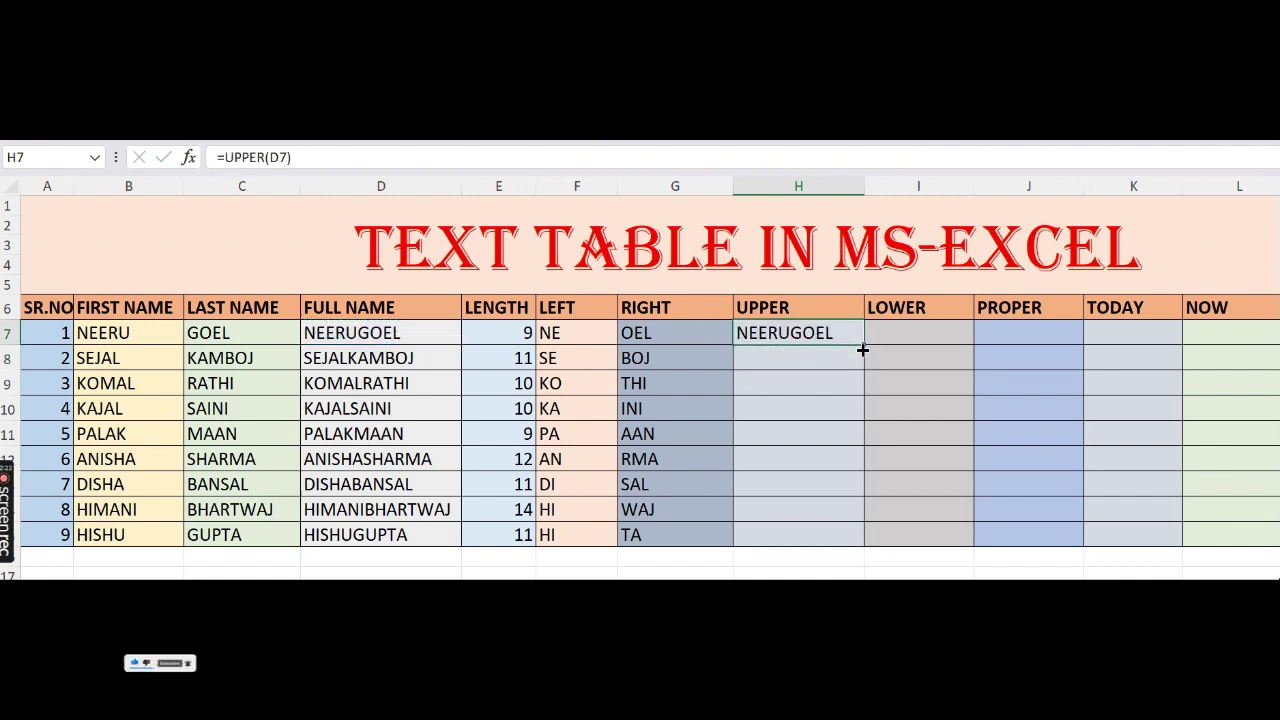
left_click_drag(861, 347, 846, 531)
Enter =LOWER(D7) in I7 under LOWER and fill the formula down to I15
left_click(931, 337)
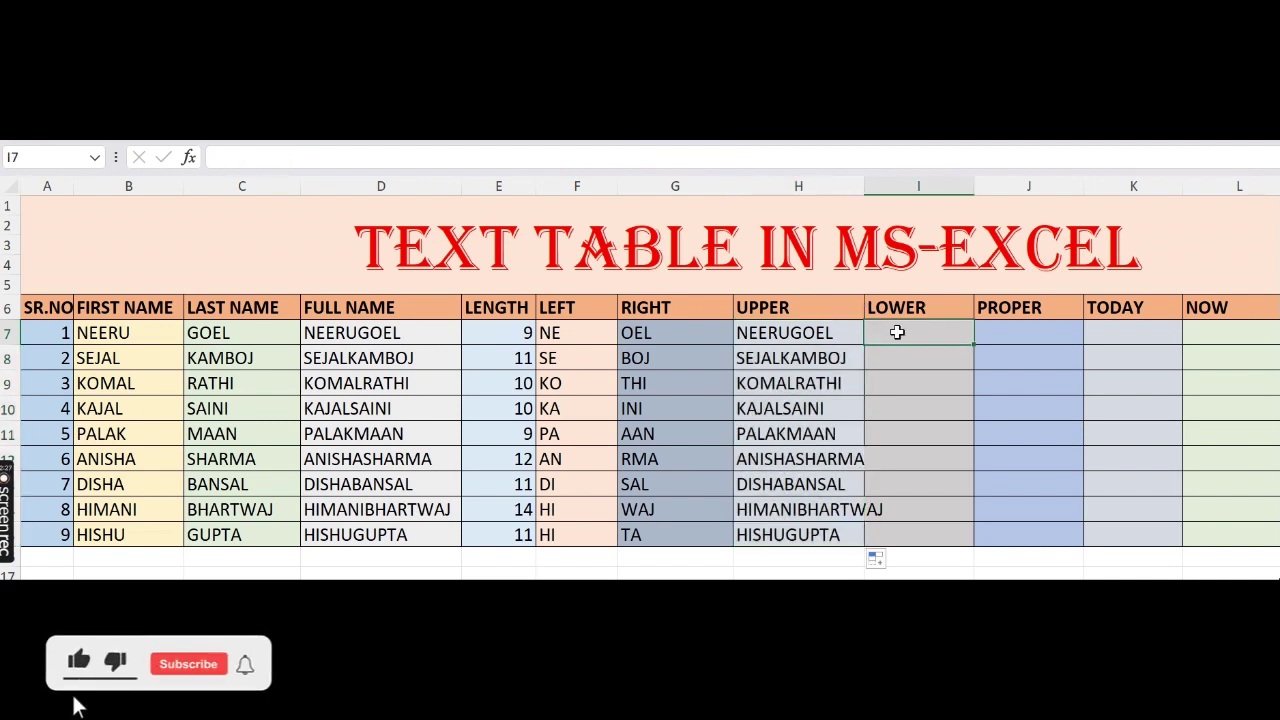
type("=")
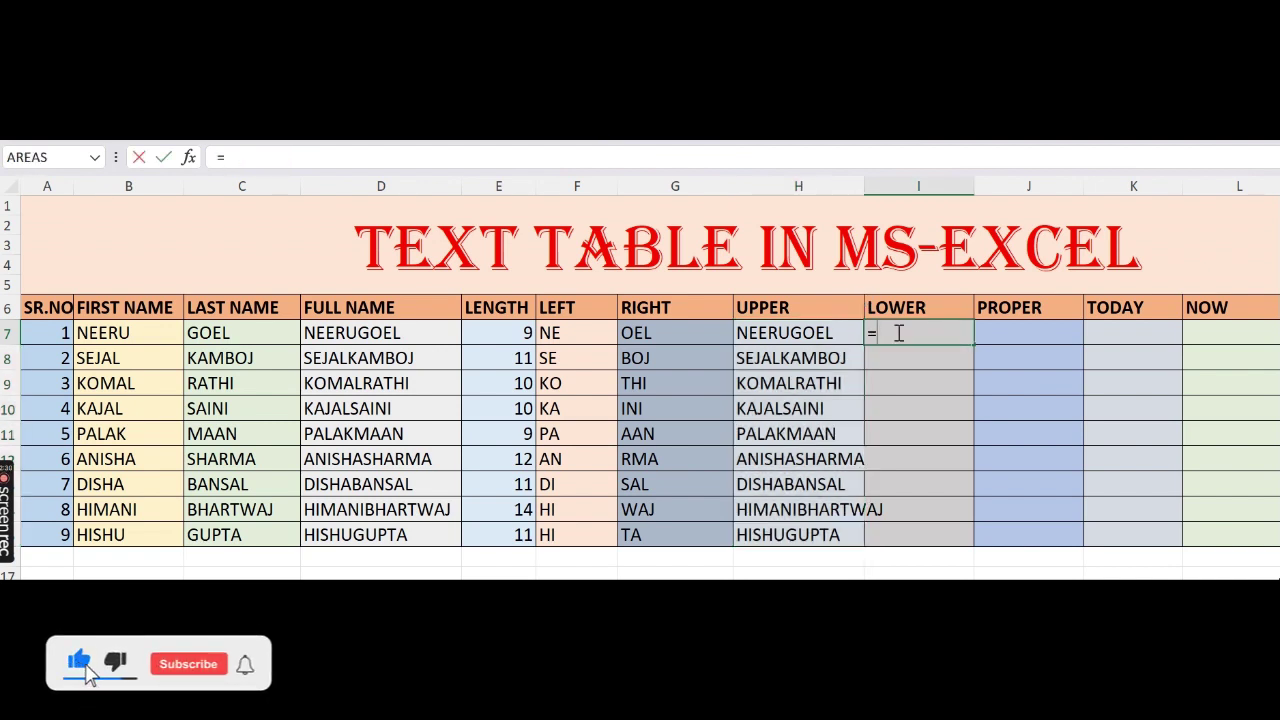
type("loe")
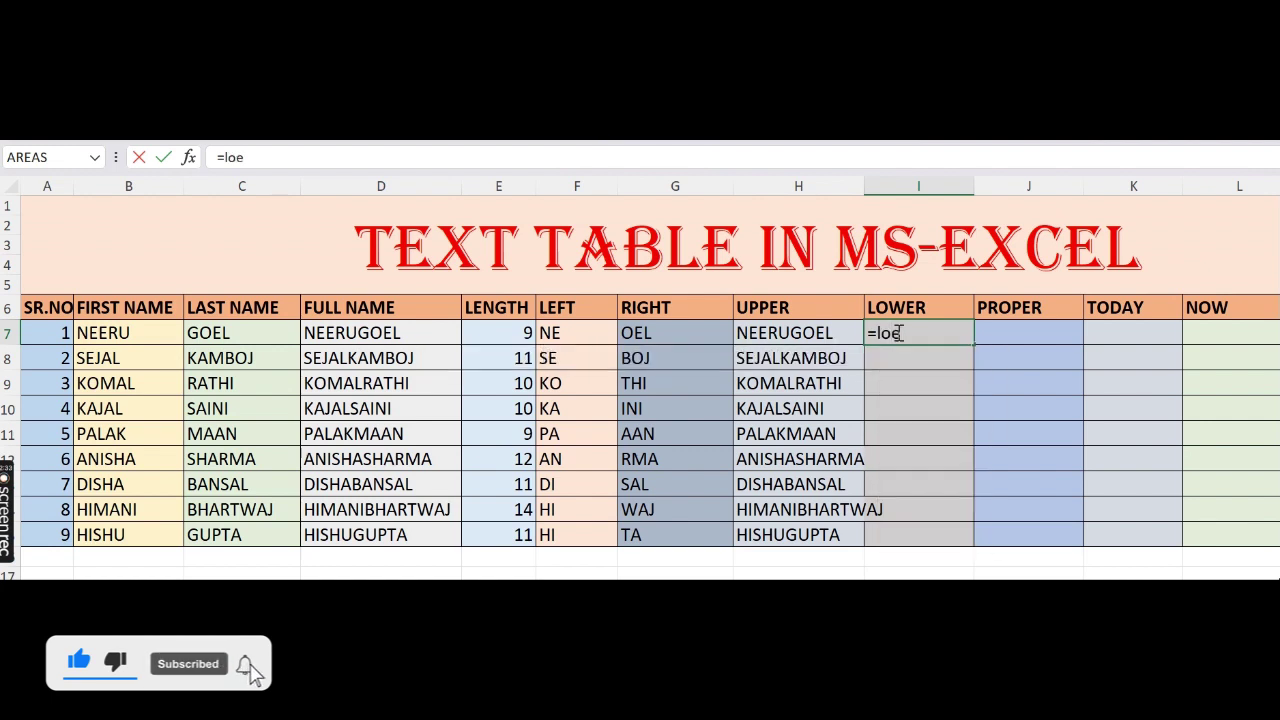
key("BackSpace")
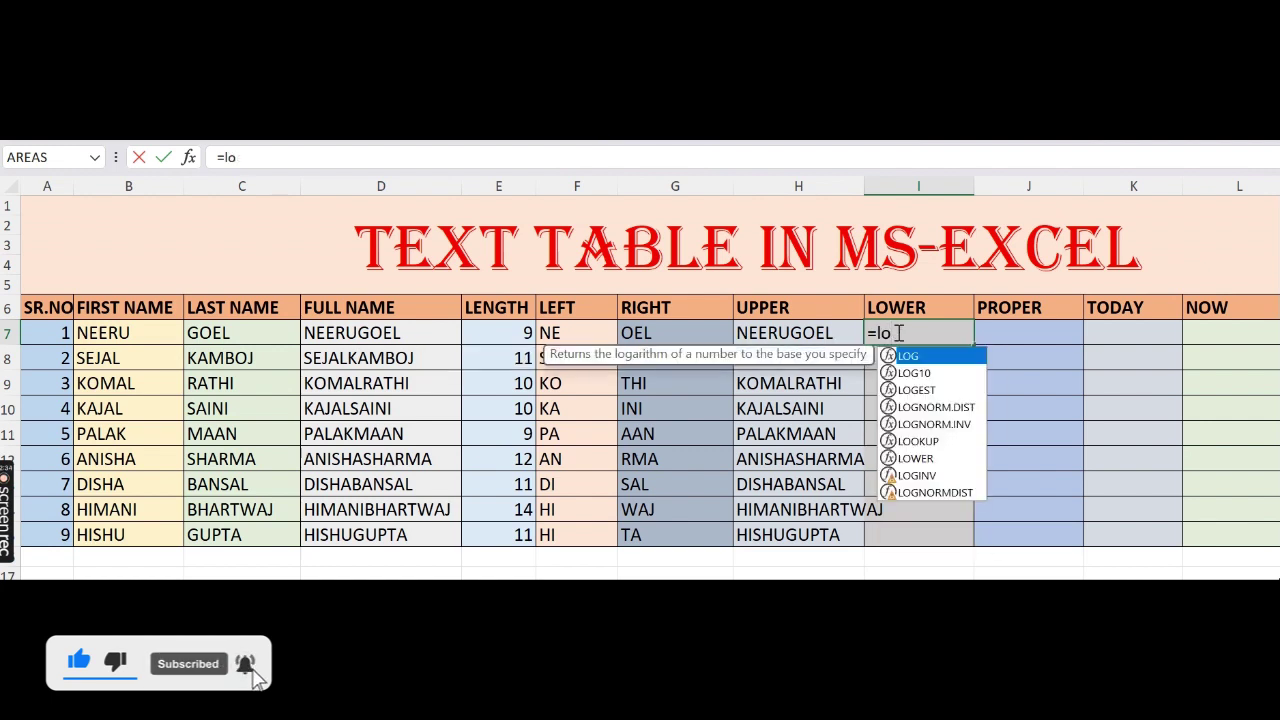
type("wer(")
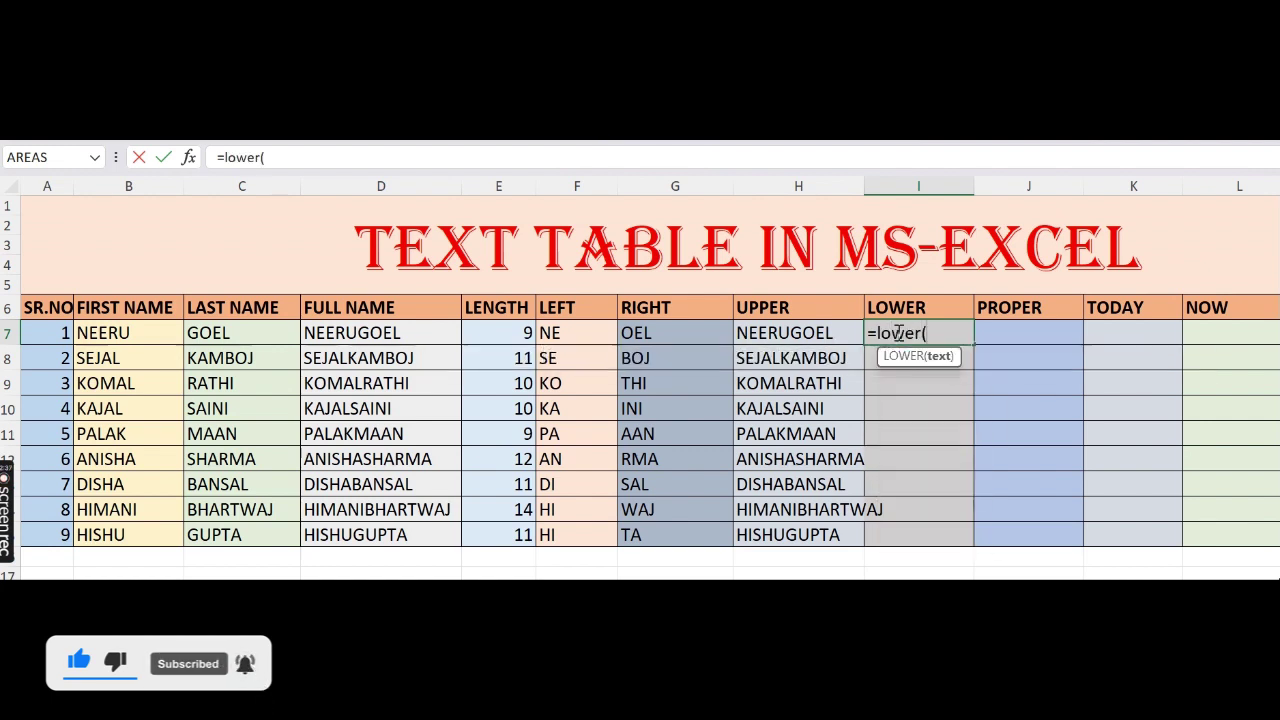
left_click(389, 333)
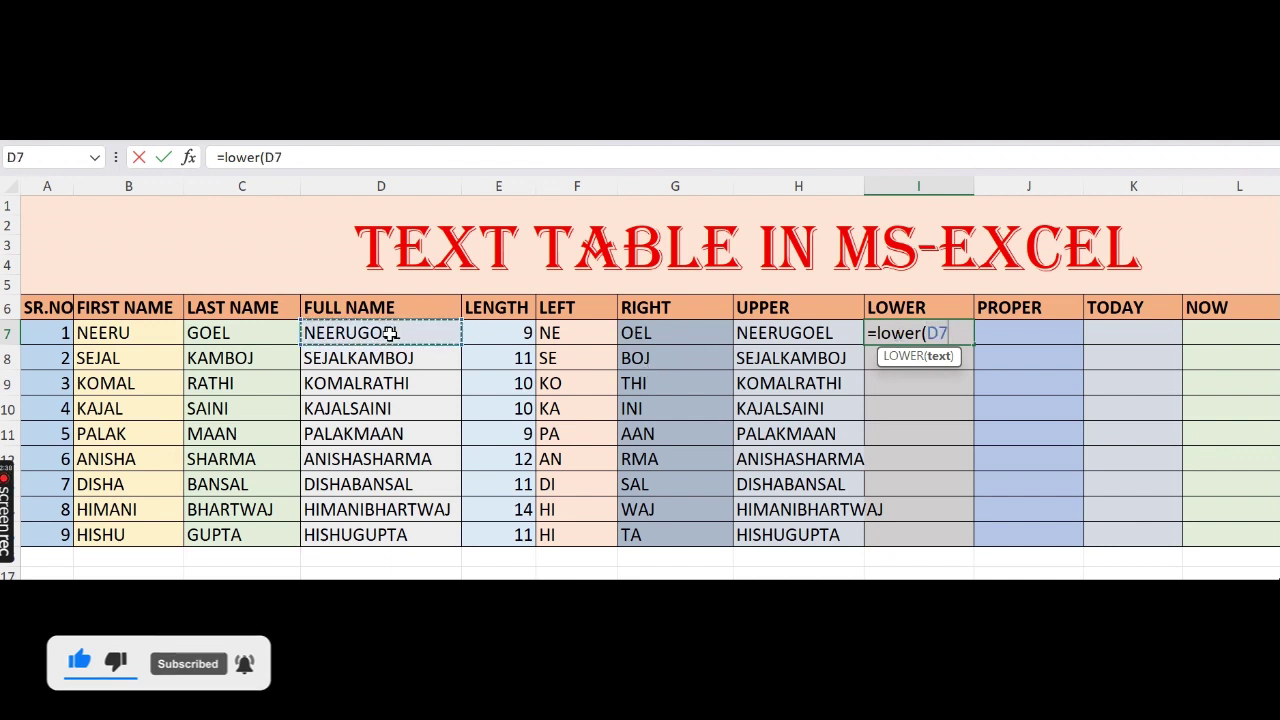
type(")")
key("Return")
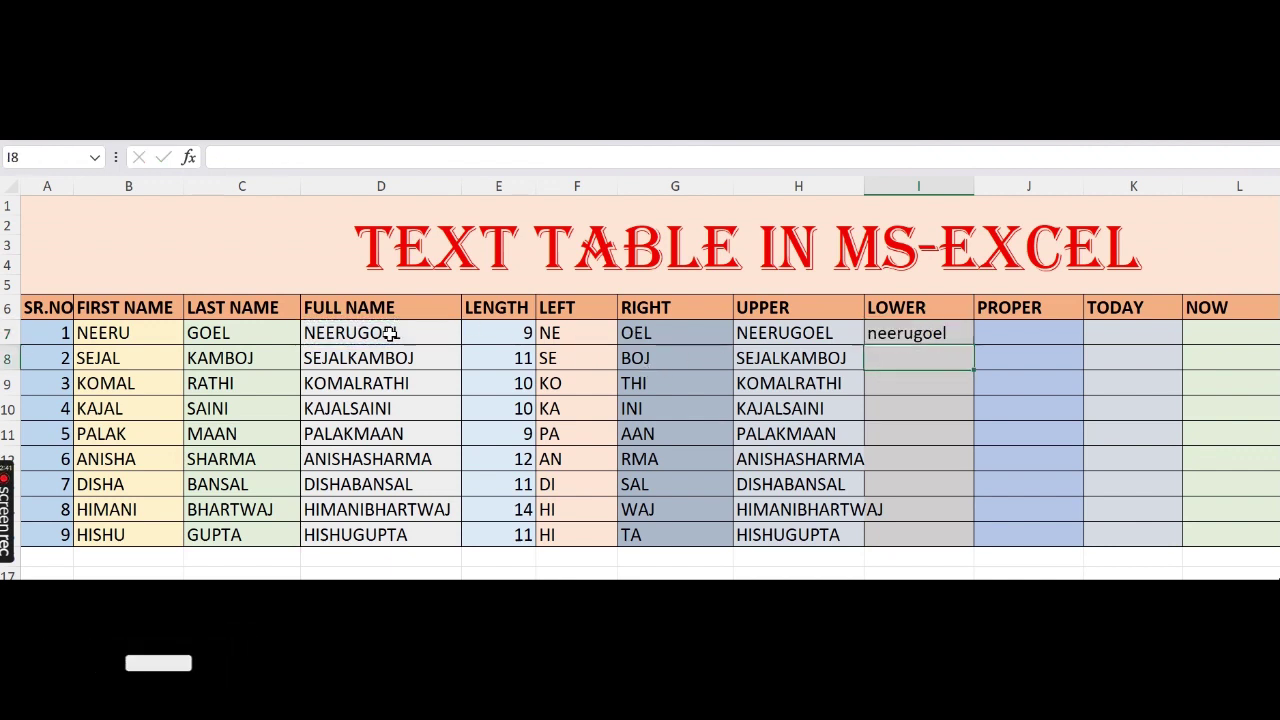
left_click(959, 333)
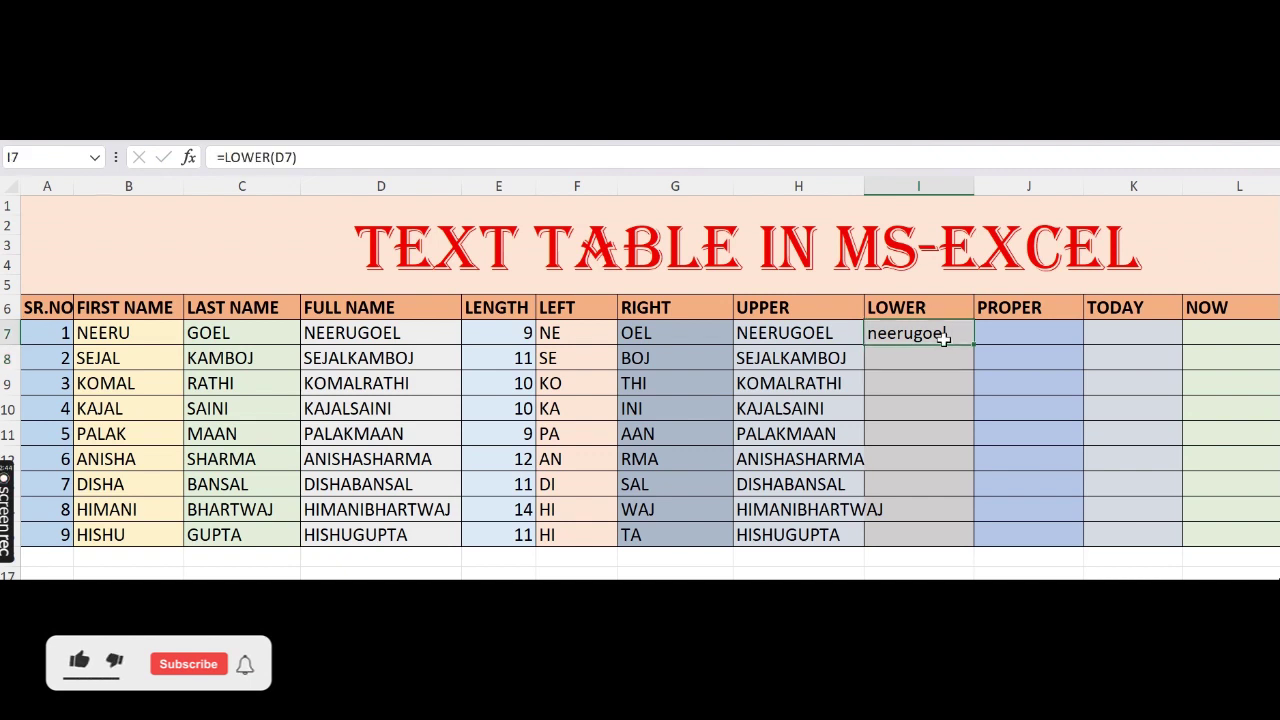
left_click_drag(972, 345, 946, 550)
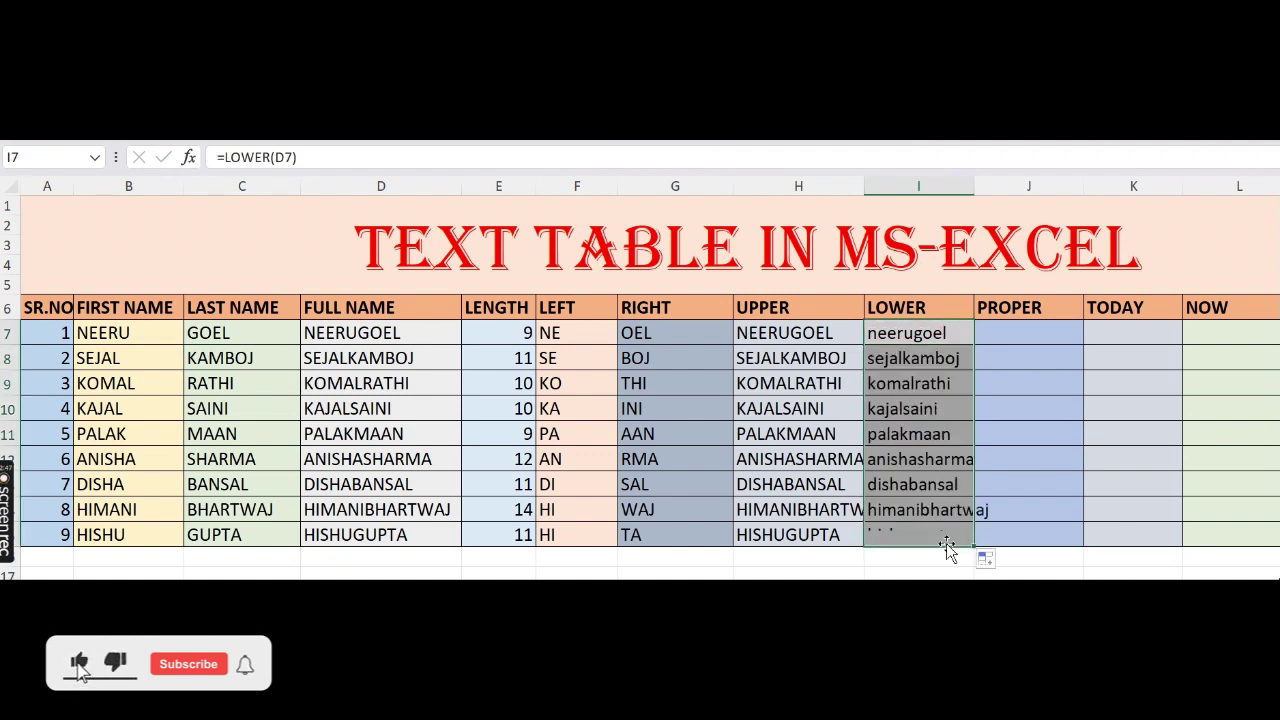
Enter =PROPER(D7) in J7 under PROPER and fill the formula down to J15
left_click(1009, 334)
type("=")
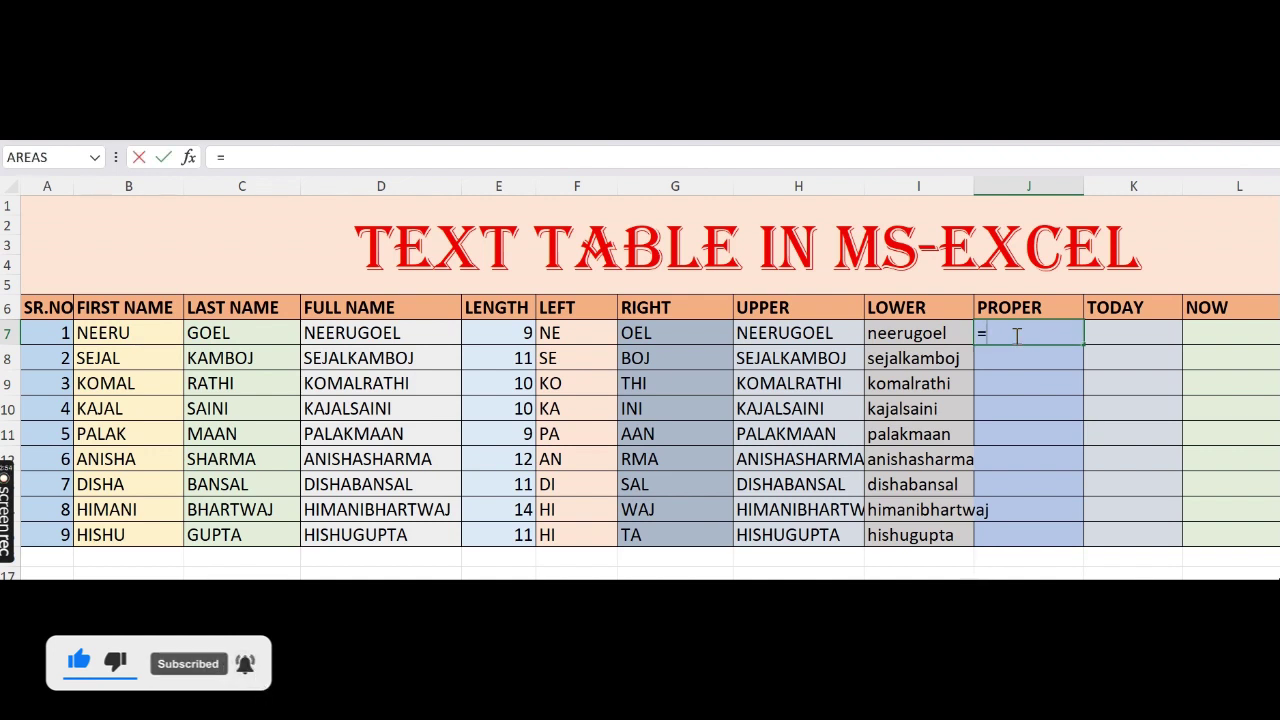
type("p")
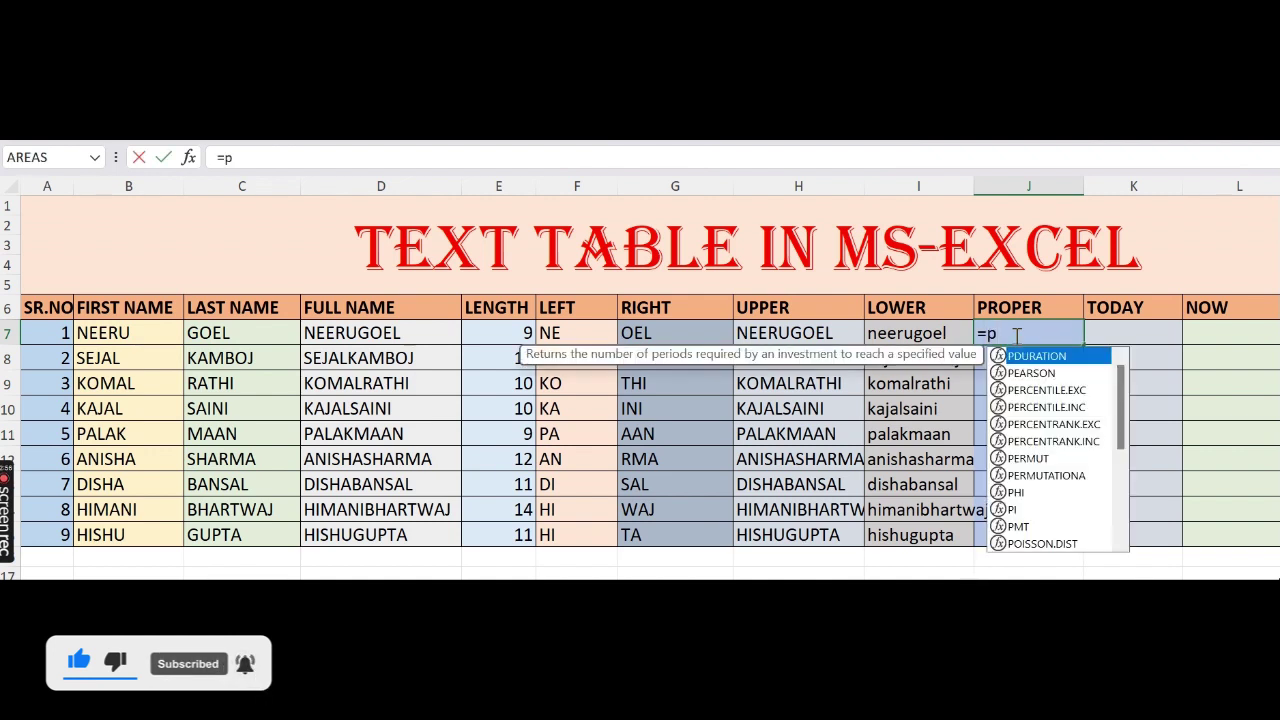
type("ro")
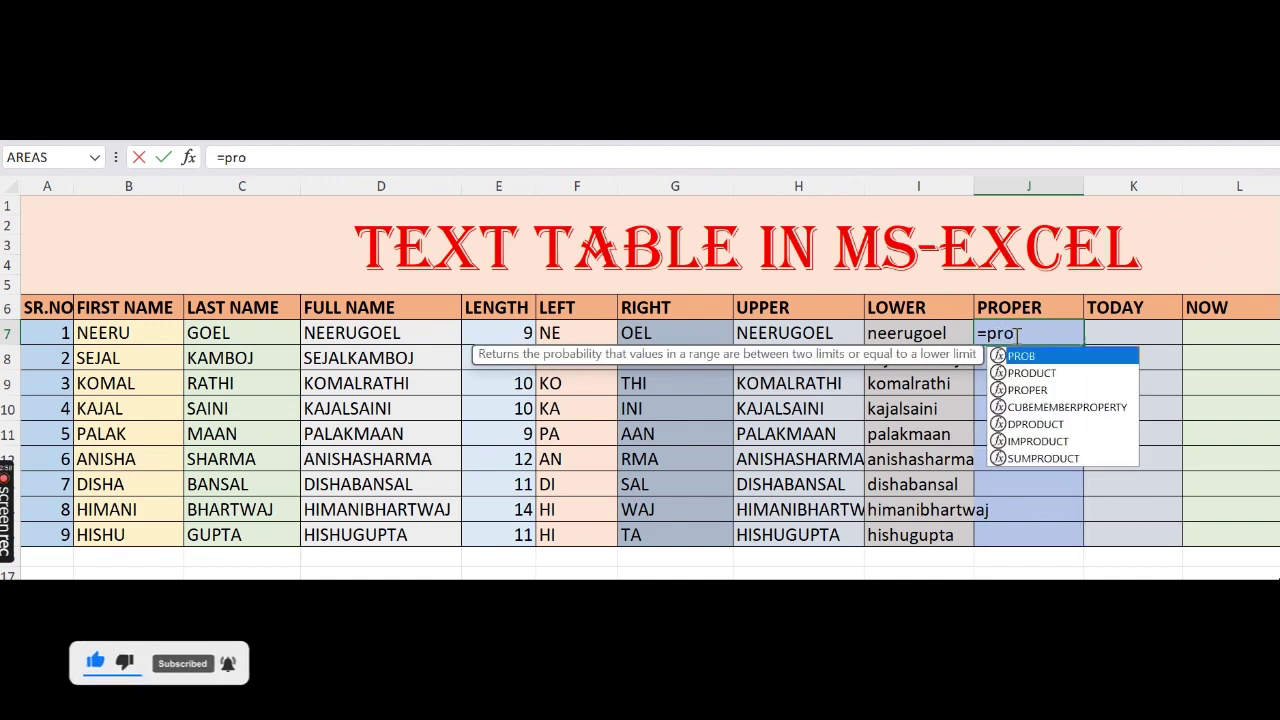
key("Down")
key("Down")
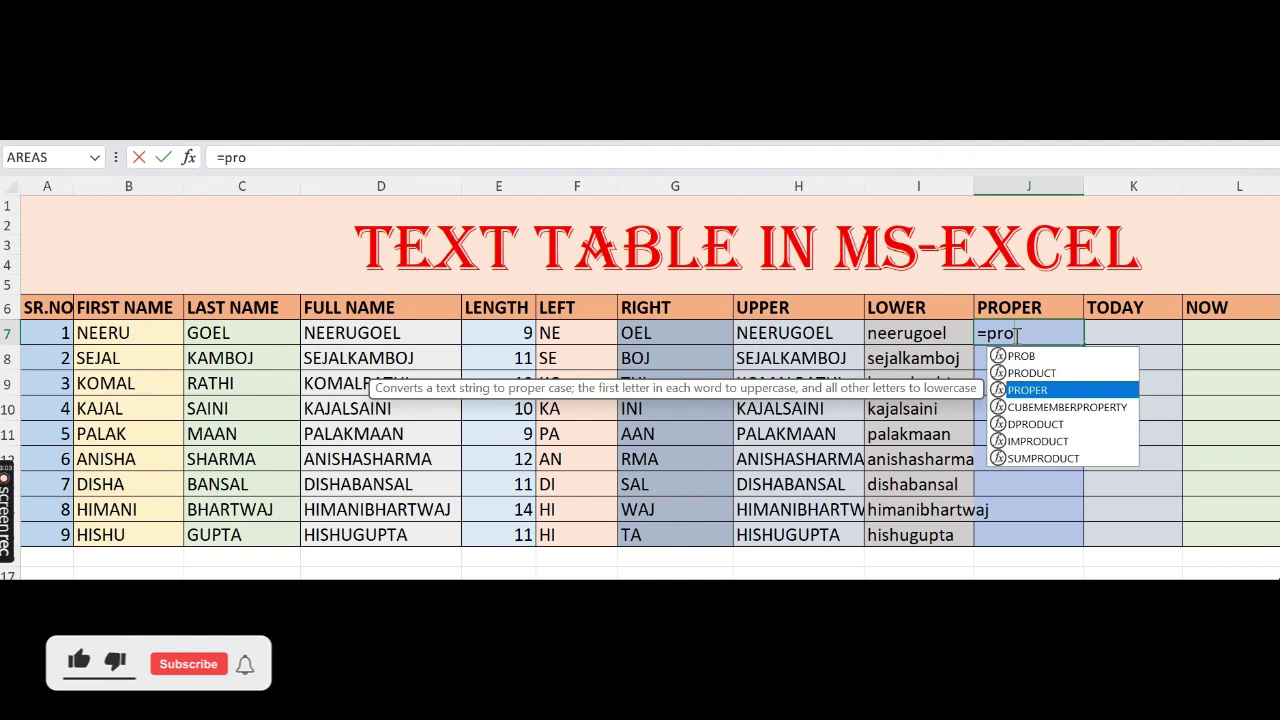
key("Tab")
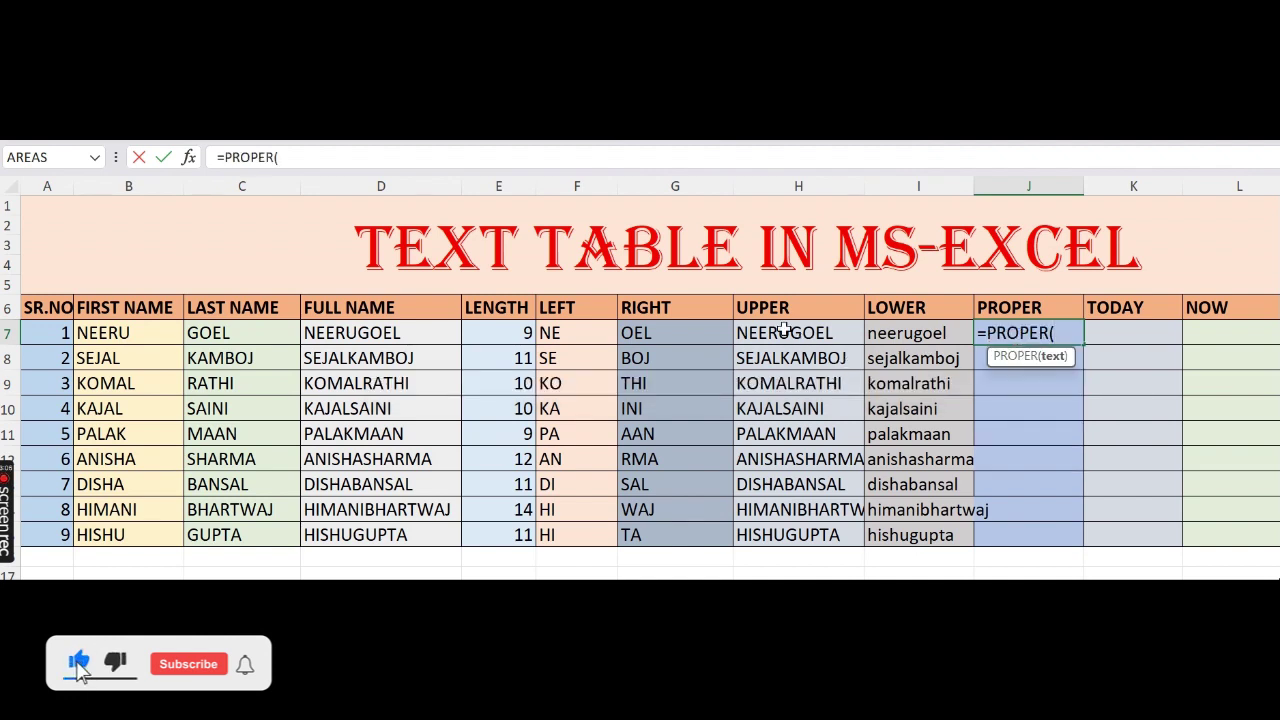
left_click(434, 335)
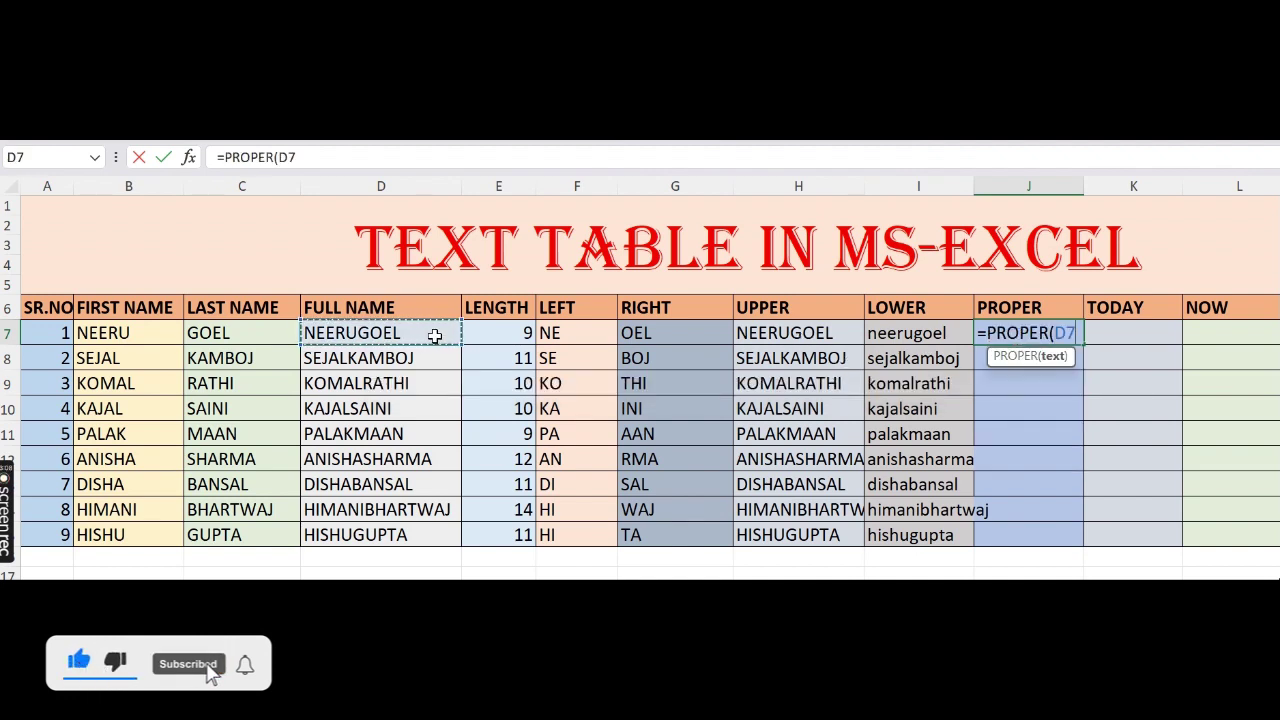
type(")")
key("Return")
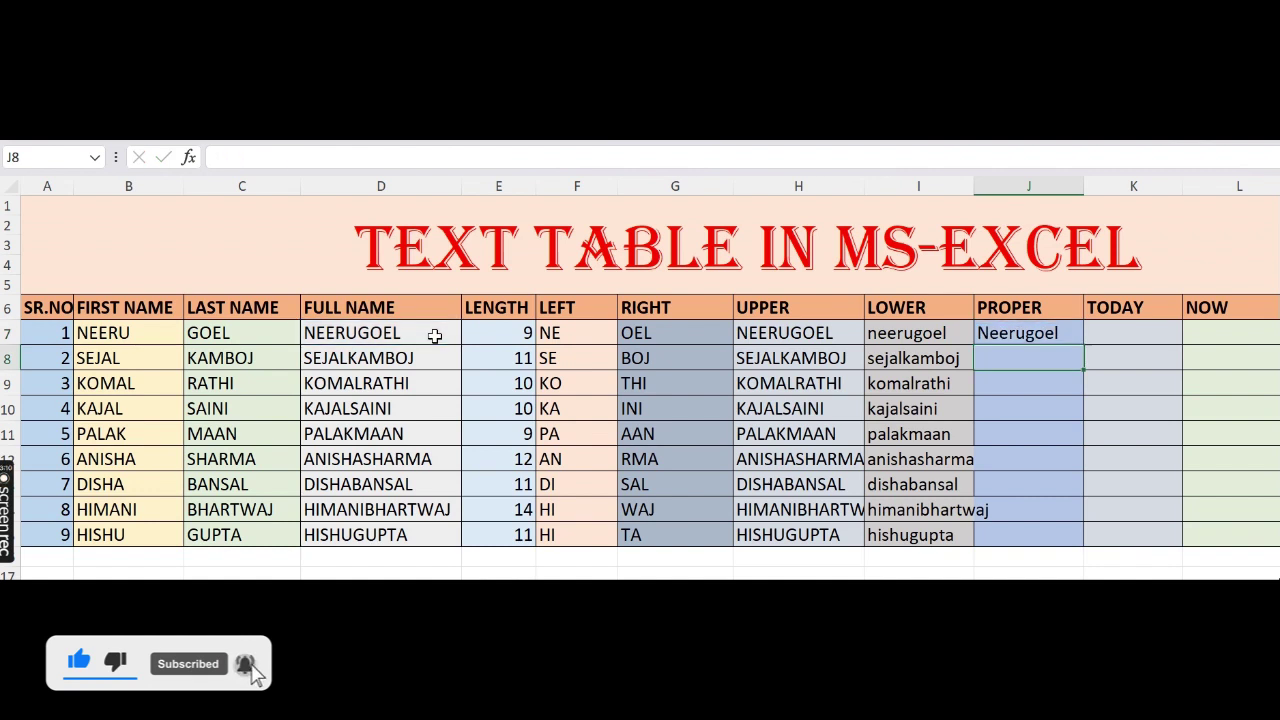
left_click(1024, 334)
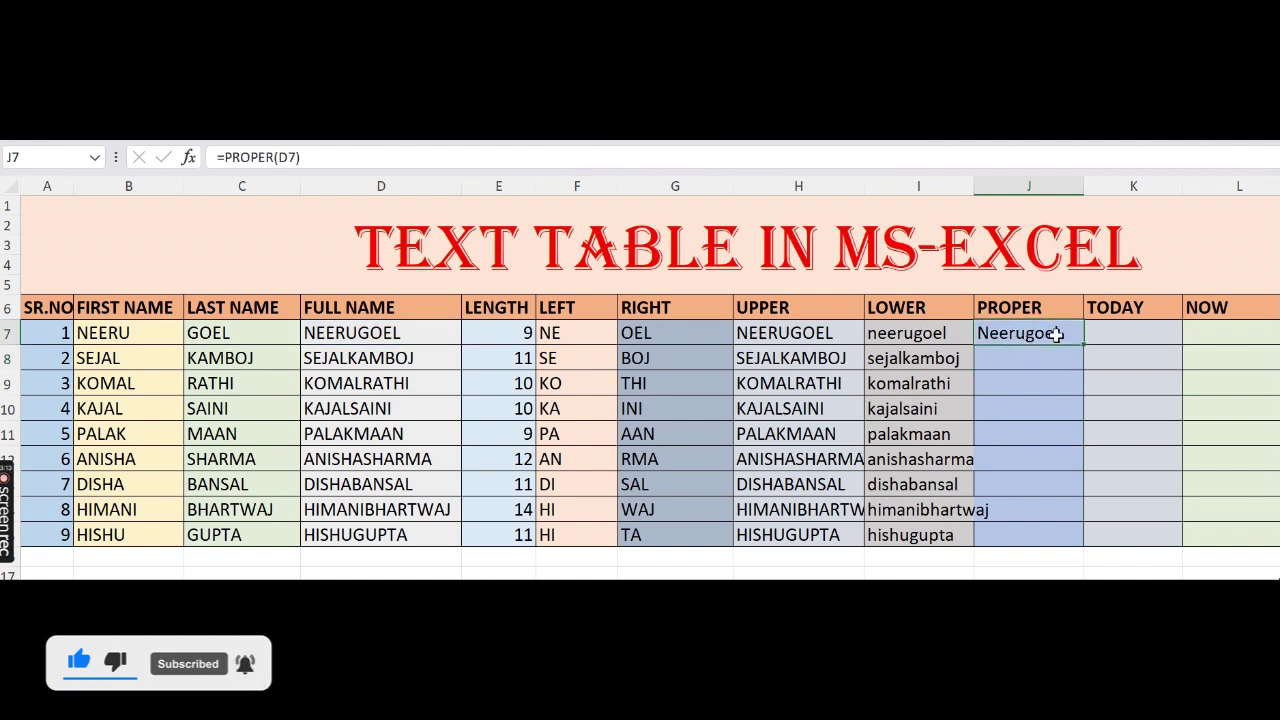
left_click_drag(1082, 345, 1075, 543)
Enter =TODAY() in K7 under TODAY and fill the formula down to K15
left_click(1124, 330)
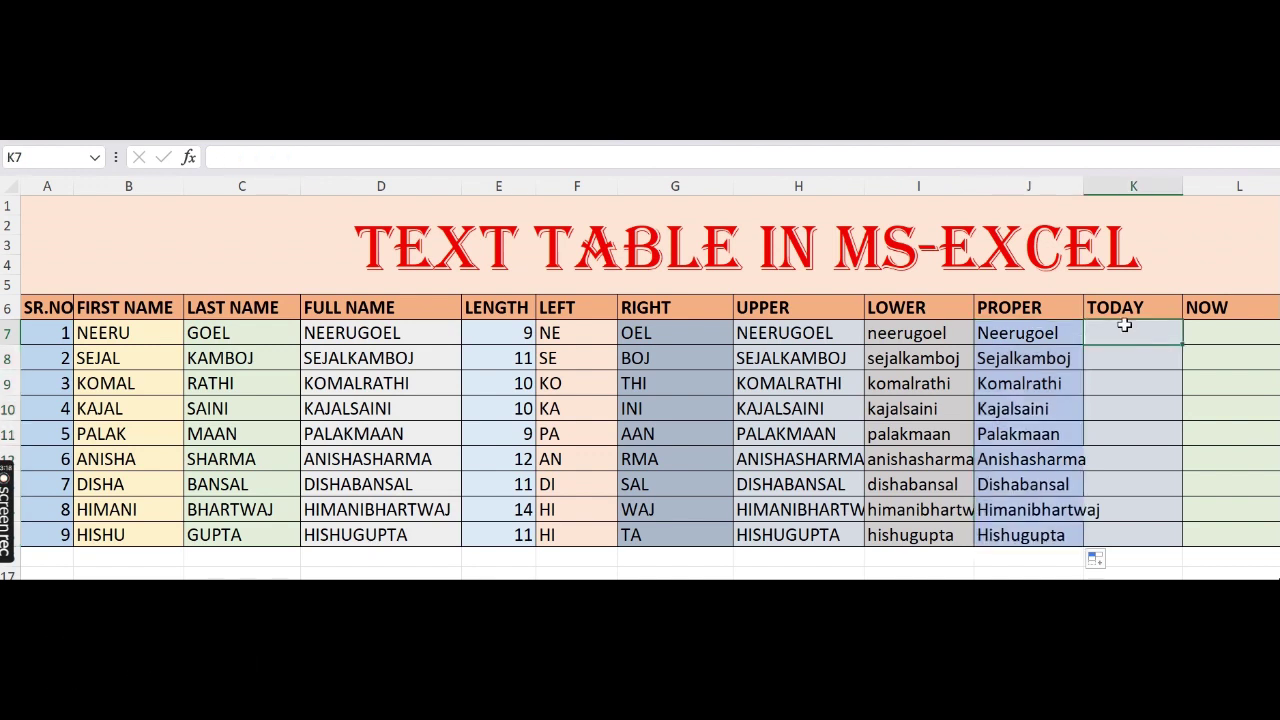
type("=today")
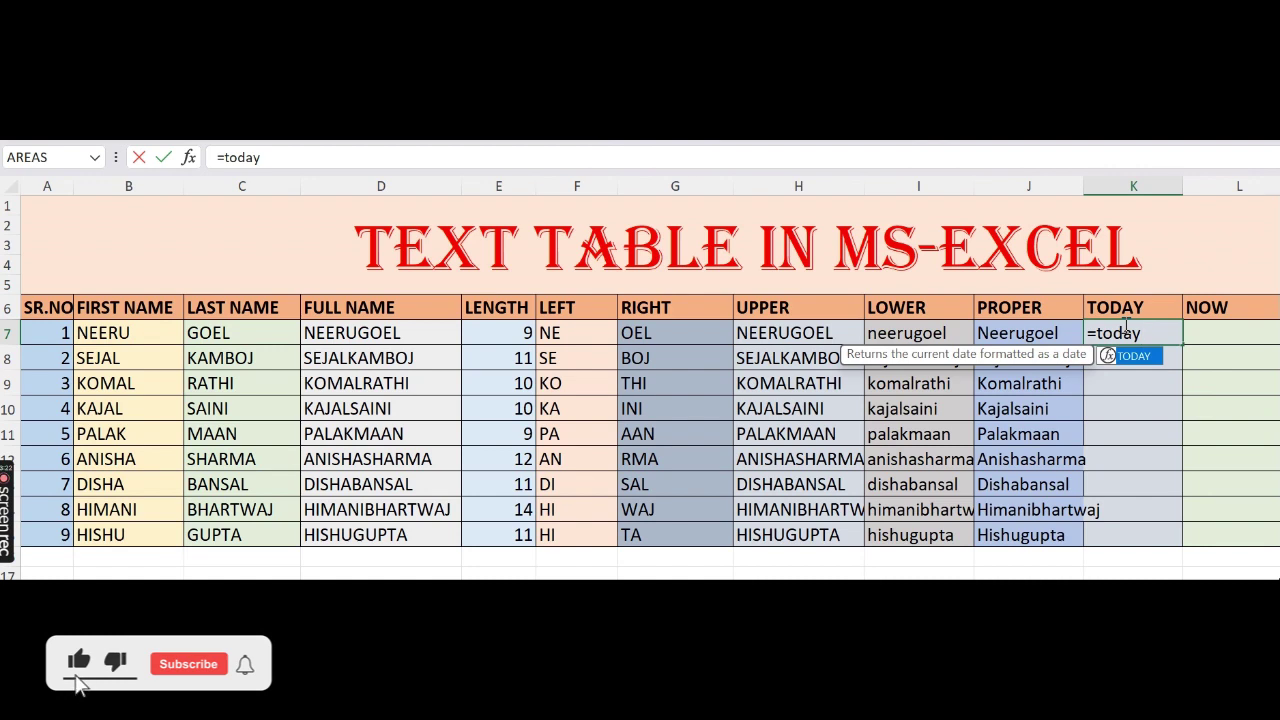
type("()")
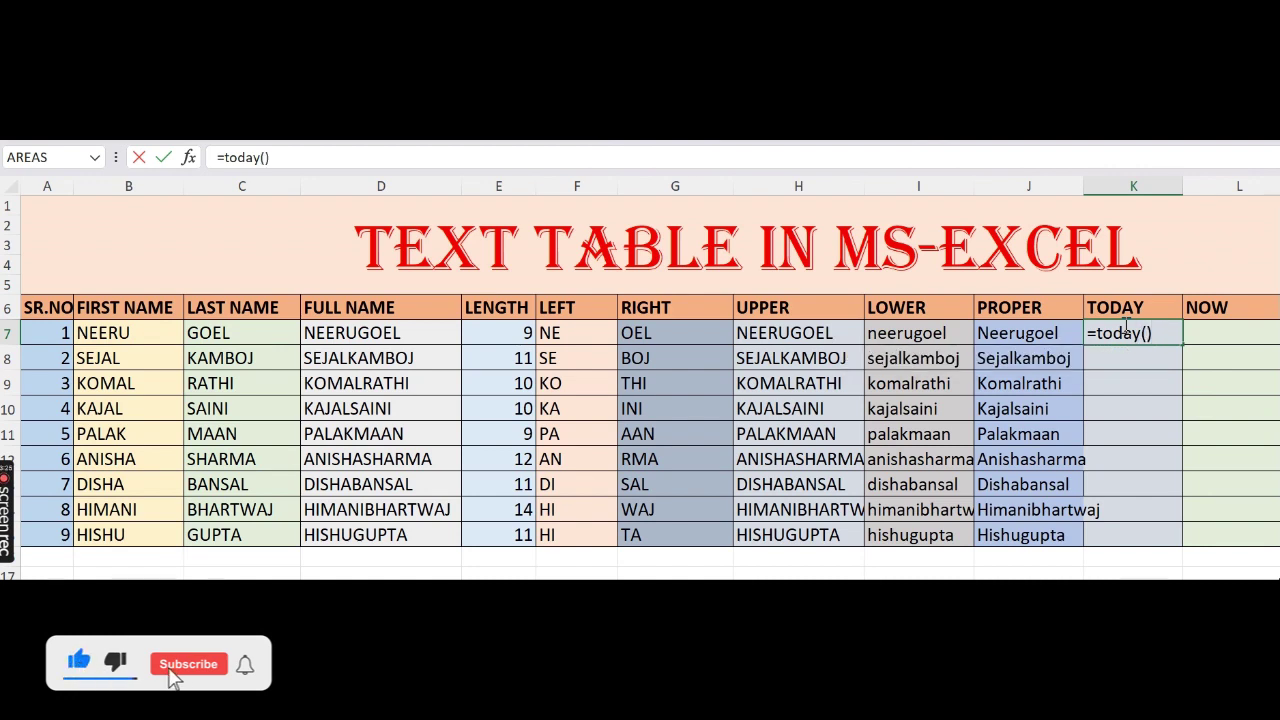
key("Return")
left_click(1130, 330)
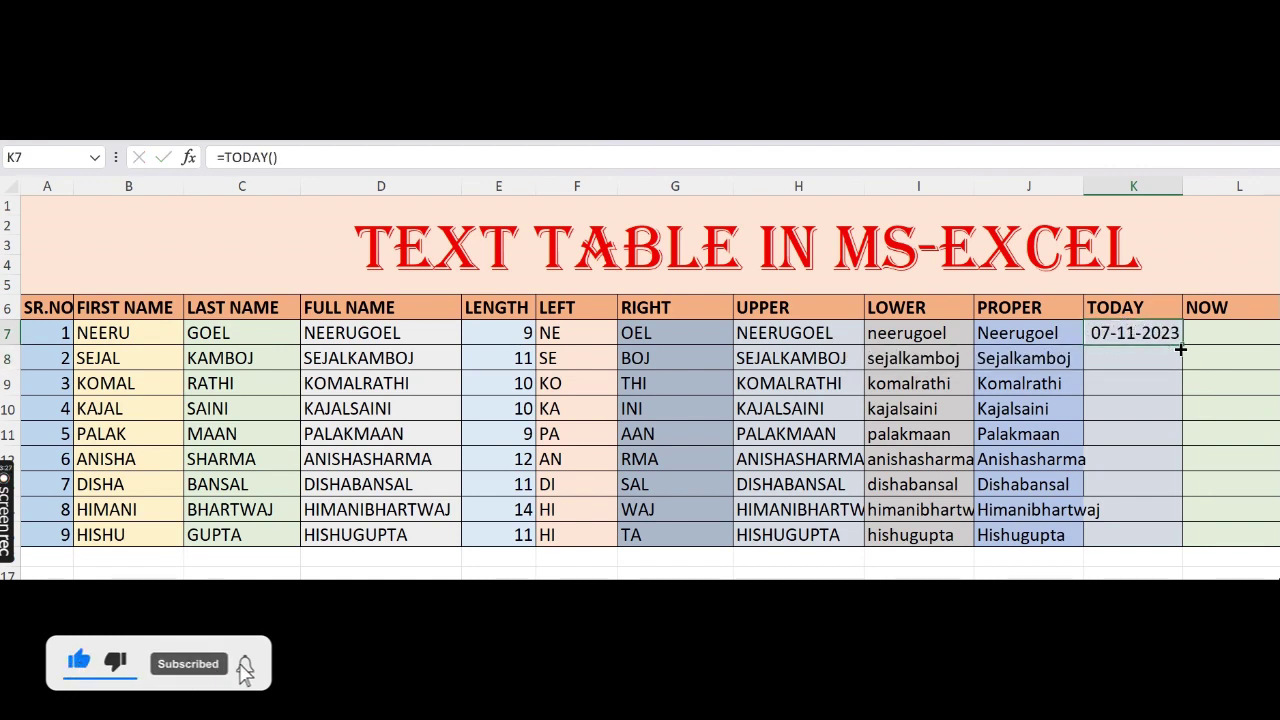
left_click_drag(1183, 345, 1174, 536)
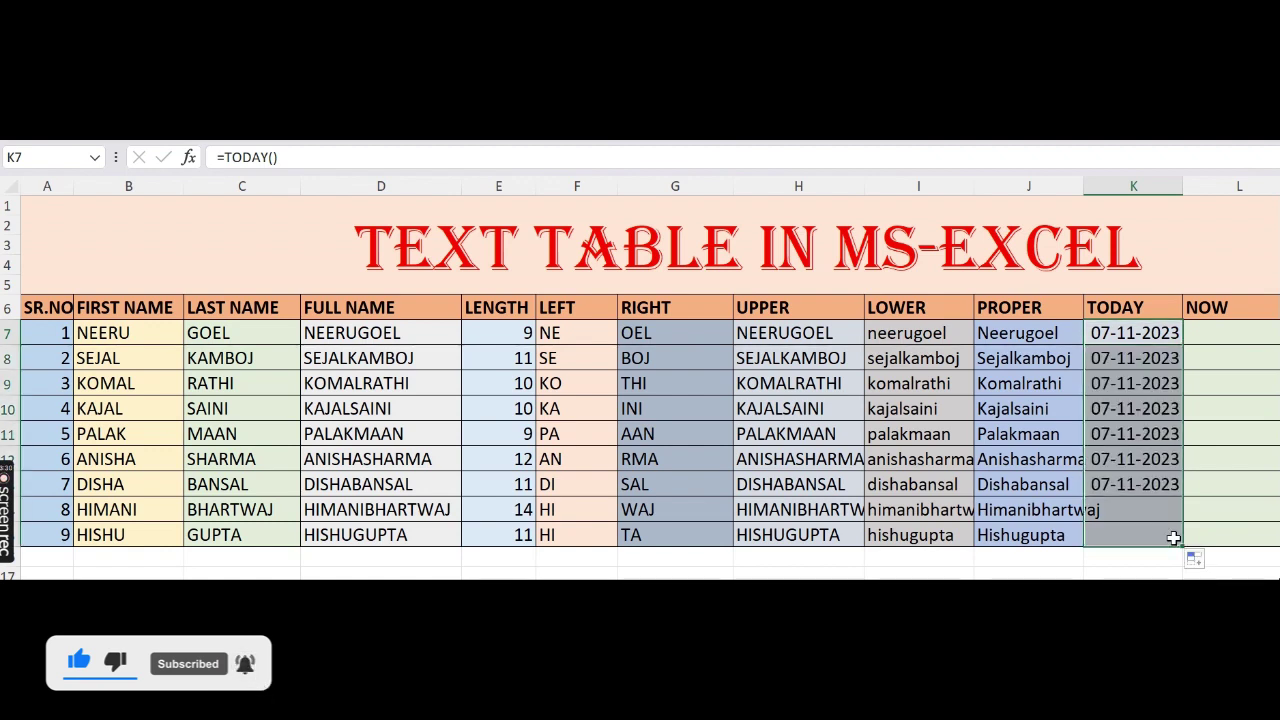
Enter the formula =NOW() in cell L7 under the NOW heading
left_click(1216, 334)
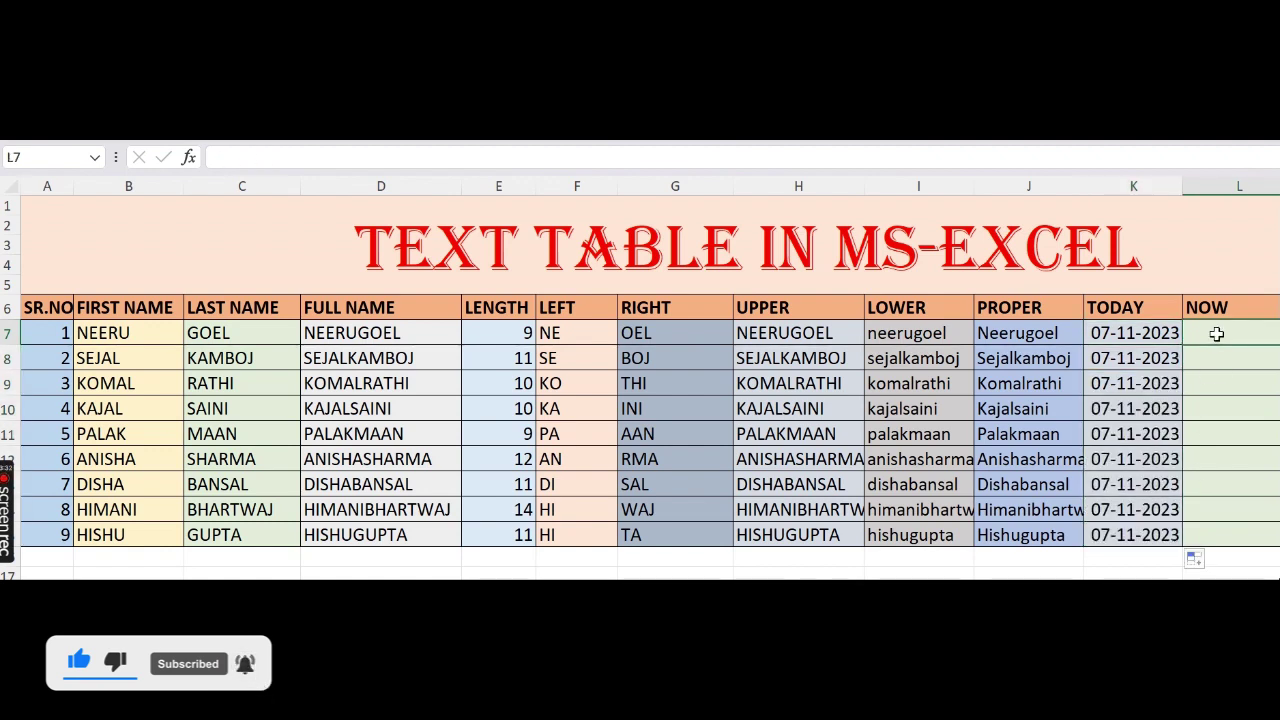
type("=")
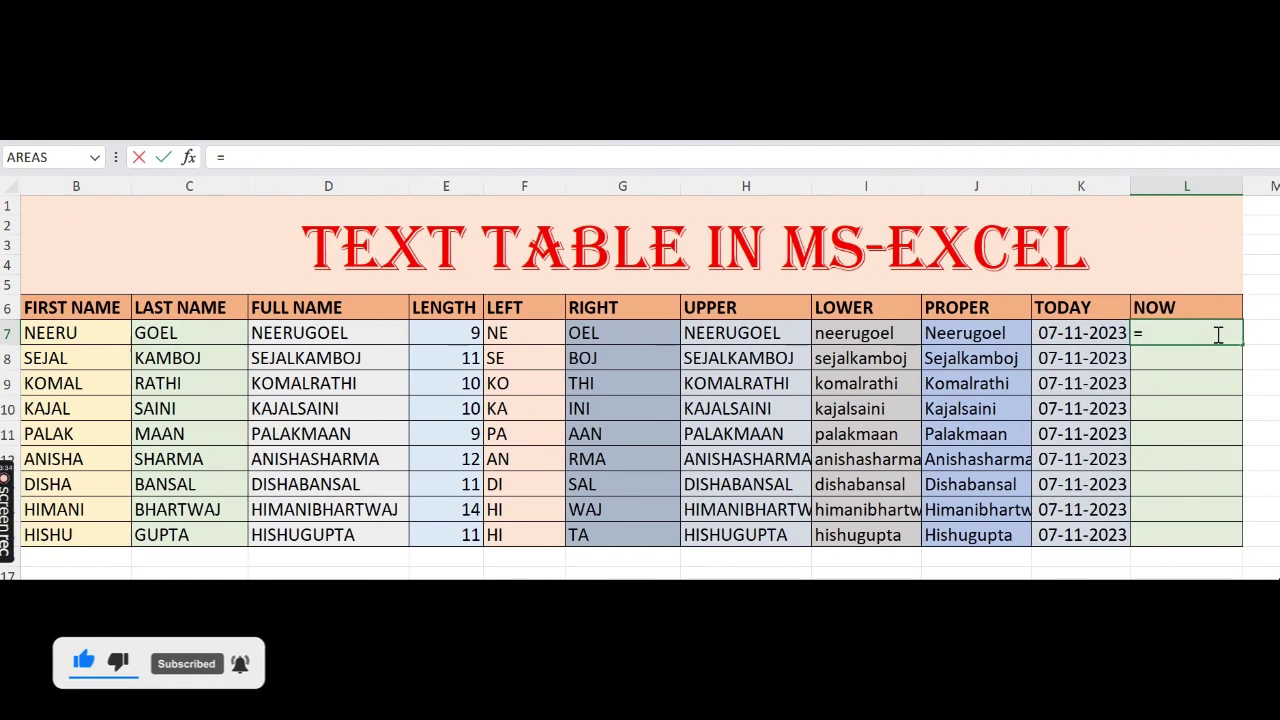
type("now()")
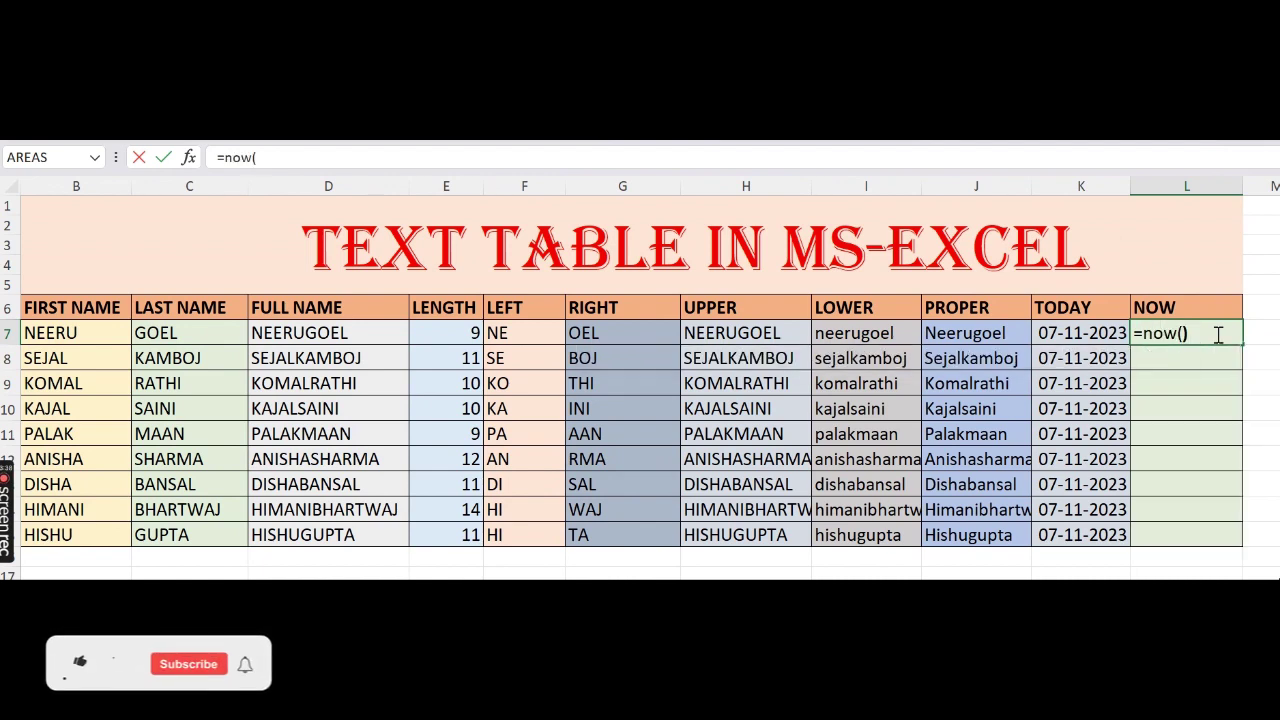
key("Return")
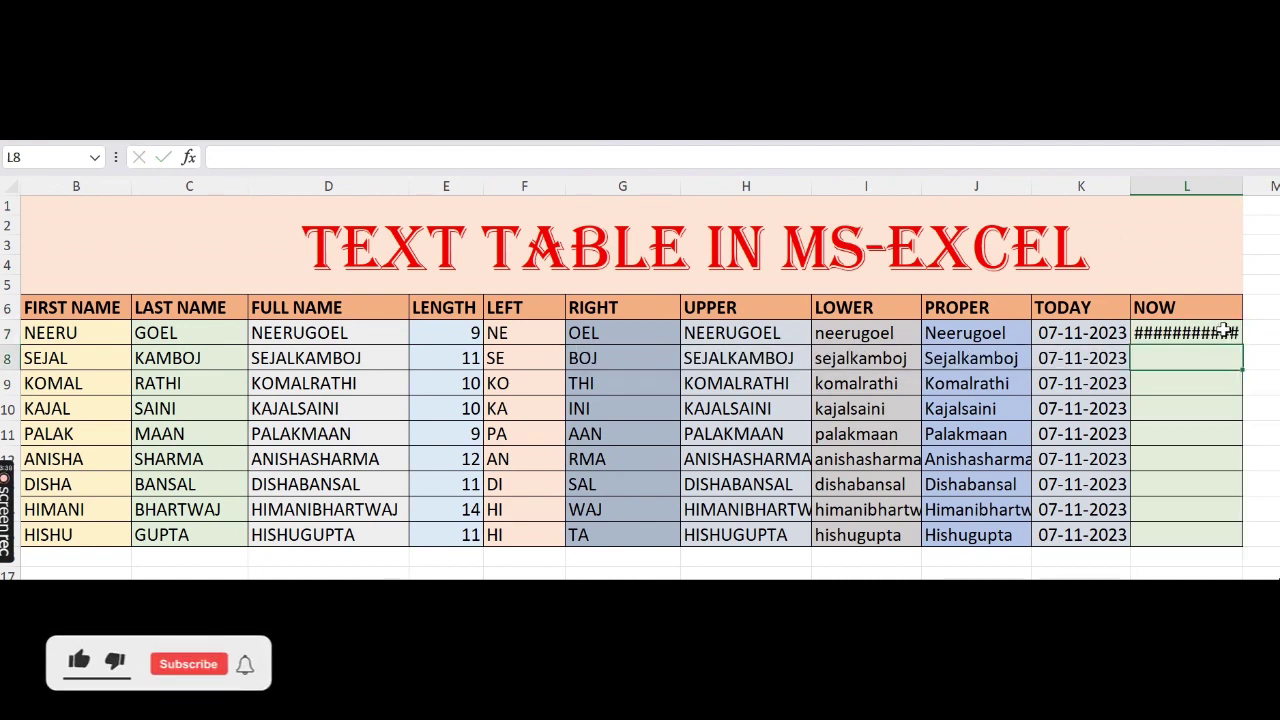
Widen column L to fit the date and time, and fill the L7 formula down to L15
left_click_drag(1243, 187, 1279, 190)
left_click(1244, 333)
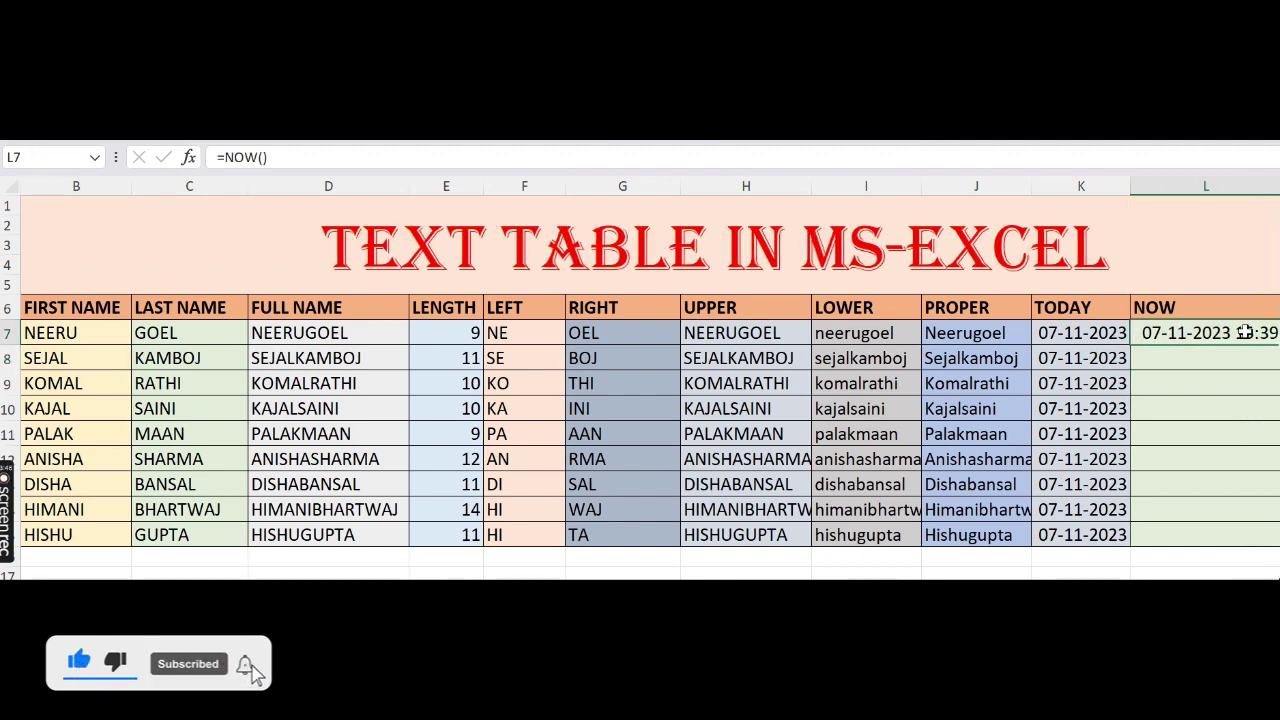
left_click_drag(1277, 345, 1266, 543)
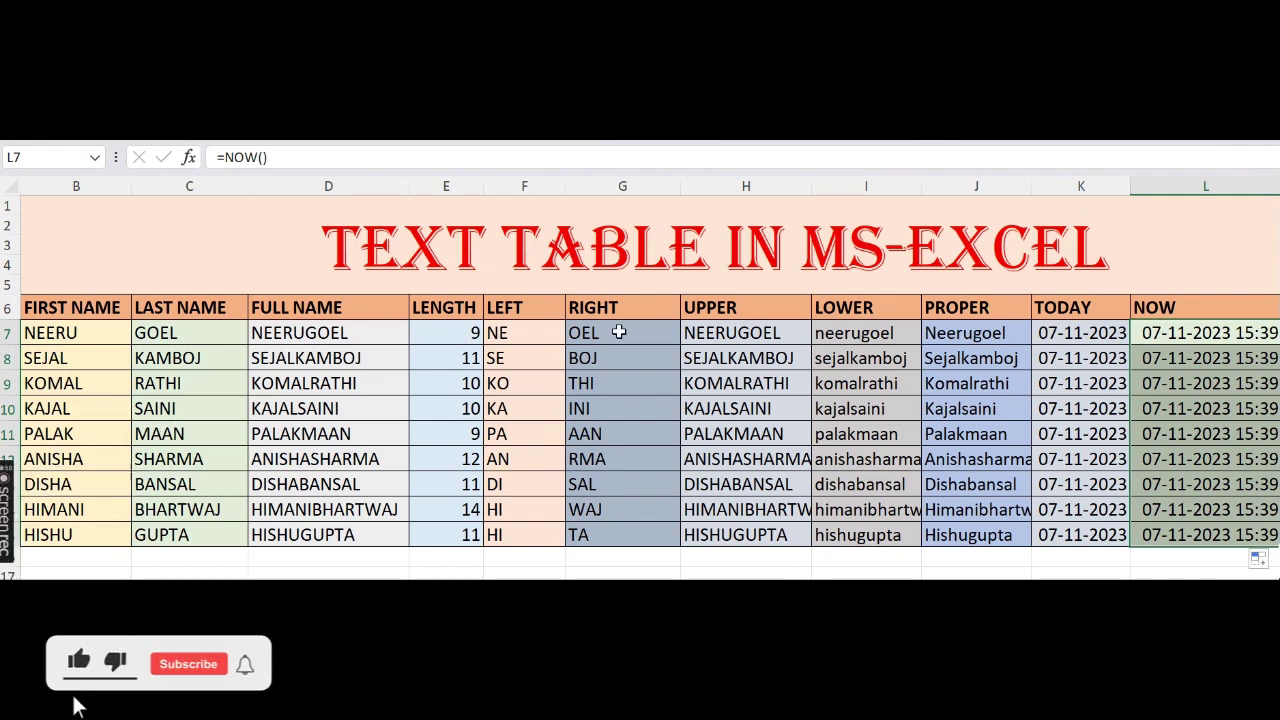
Adjust the column widths, narrowing E and G slightly and widening H, I and J to fit their longest names
left_click_drag(487, 191, 479, 194)
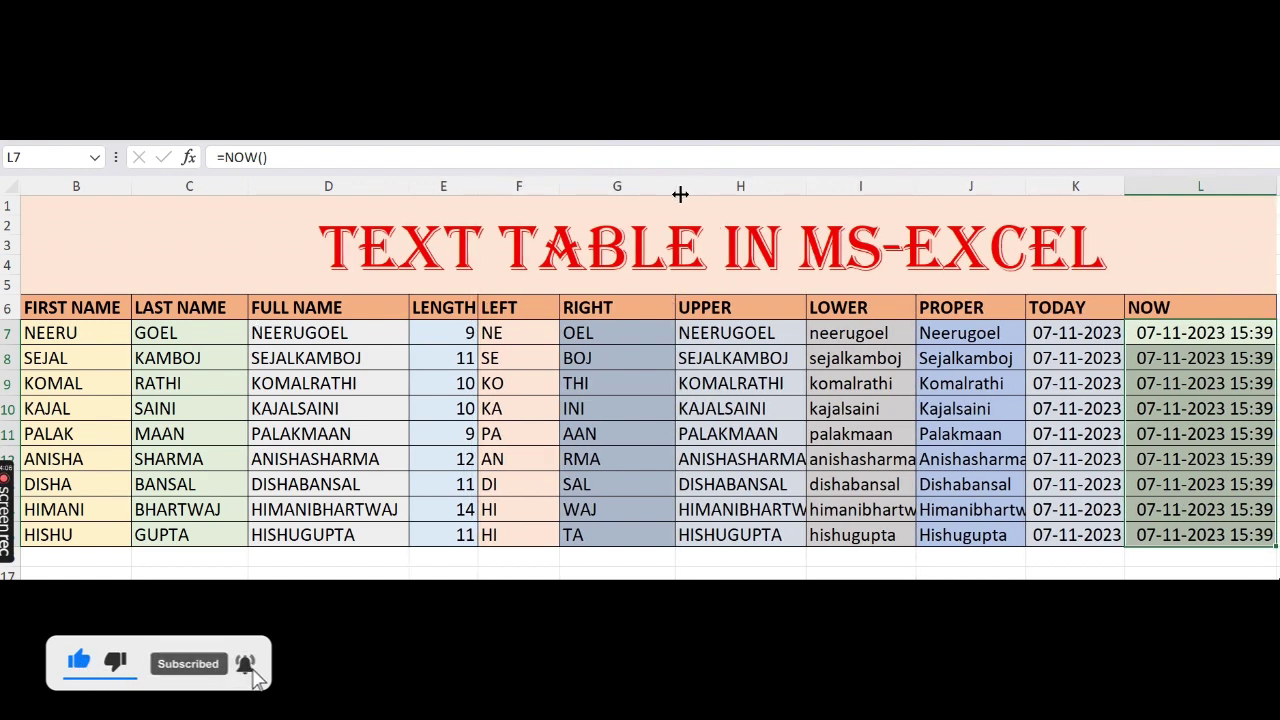
left_click_drag(674, 186, 626, 206)
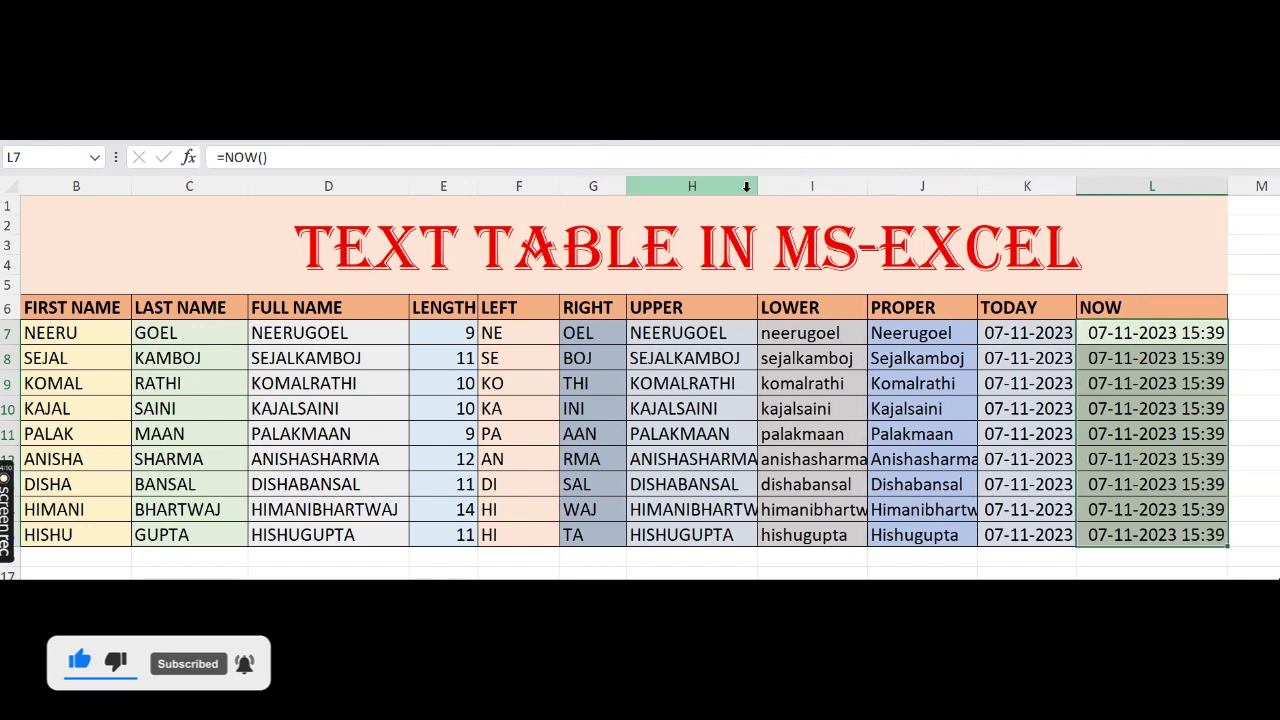
left_click_drag(756, 191, 774, 192)
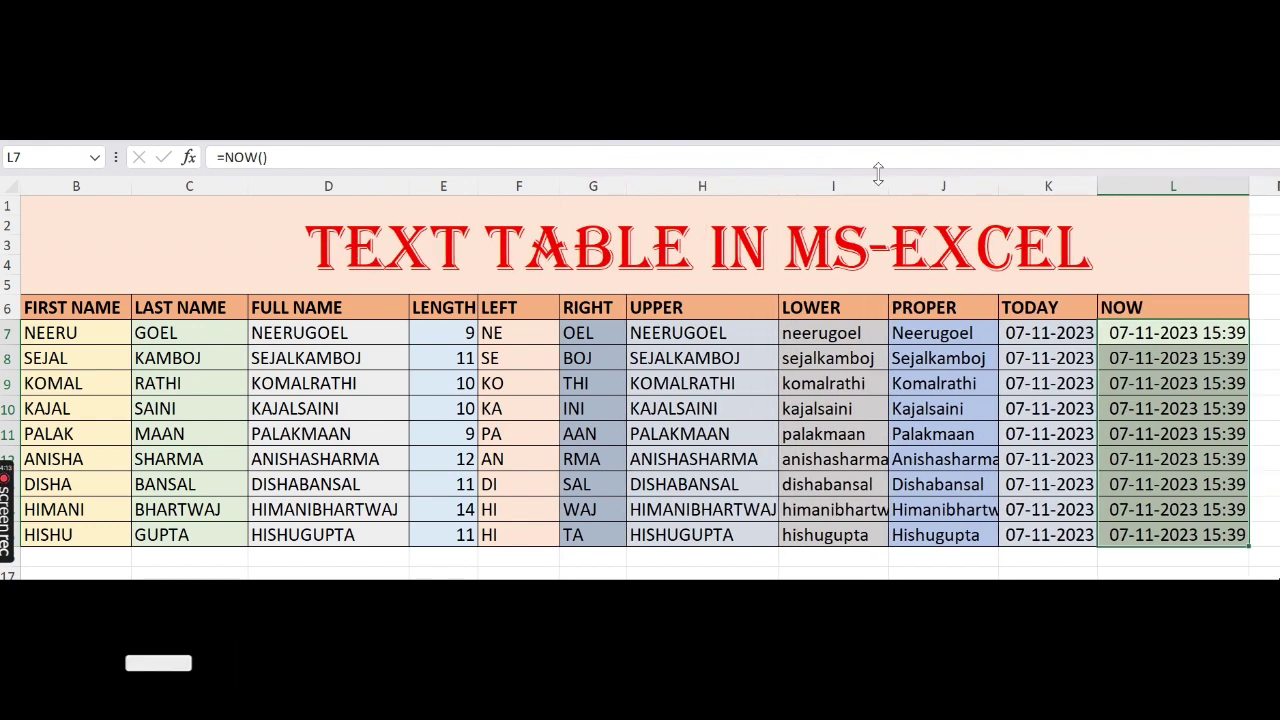
left_click_drag(888, 184, 906, 185)
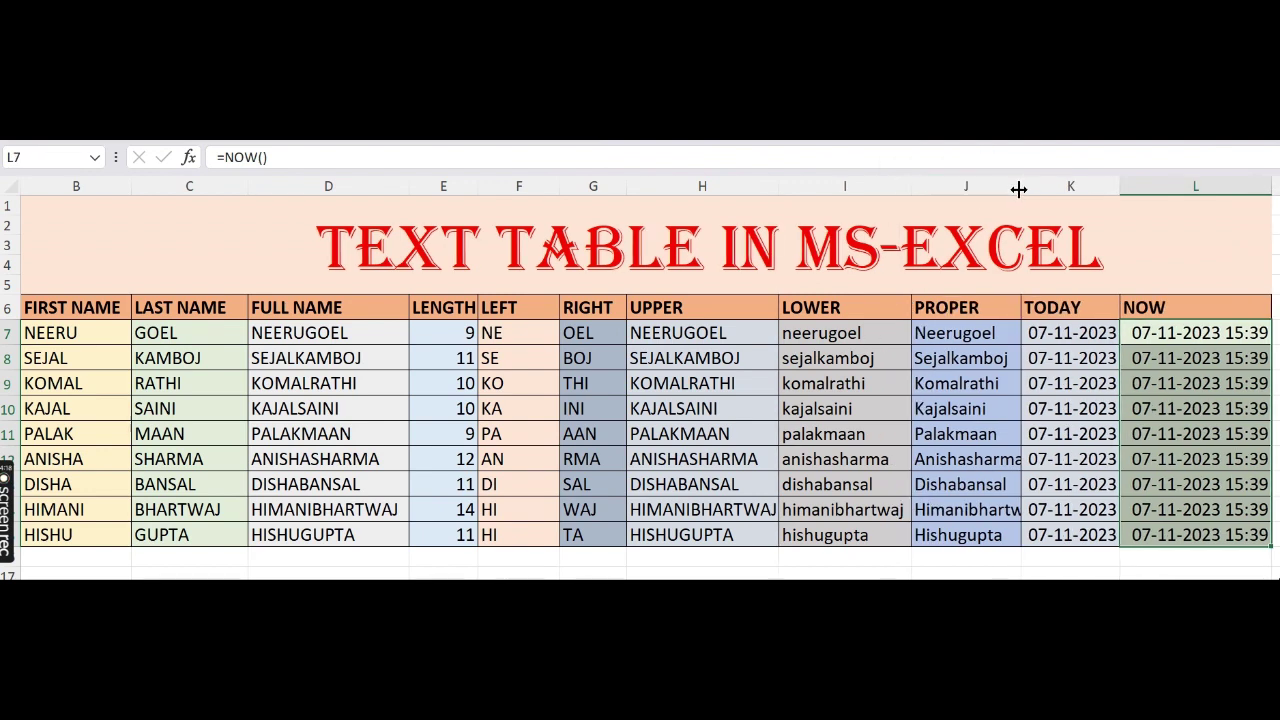
left_click_drag(1019, 189, 1034, 189)
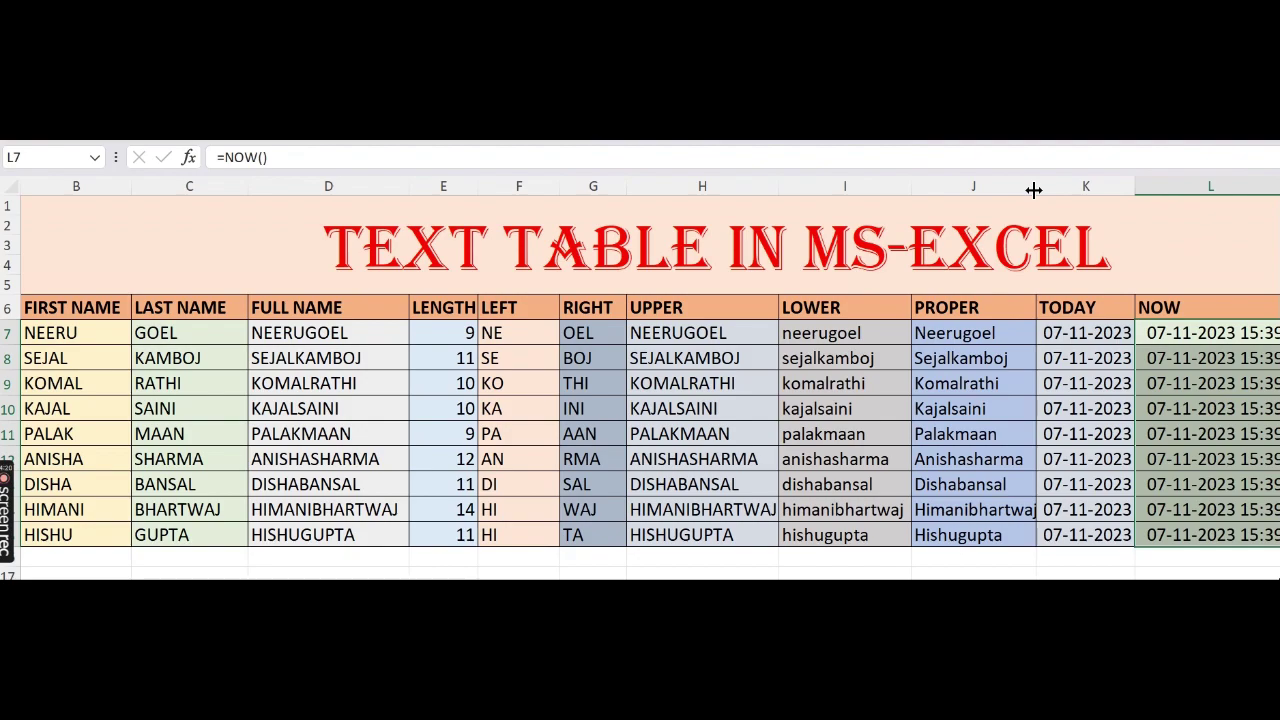